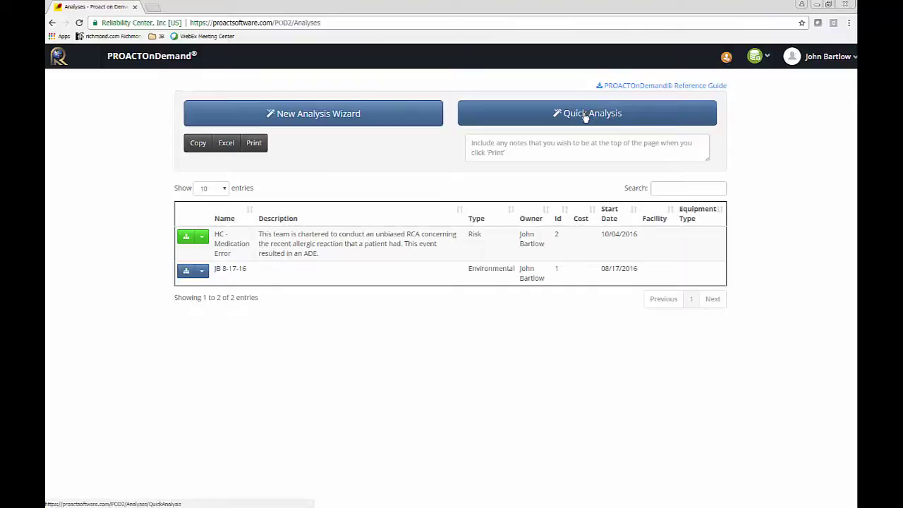
{"action": "left_click", "coordinate": [757, 58]}
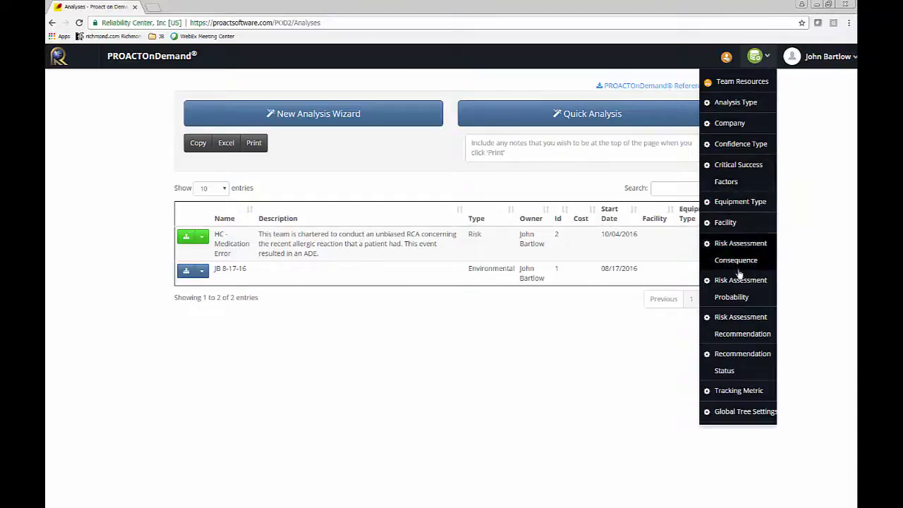
{"action": "left_click", "coordinate": [562, 367]}
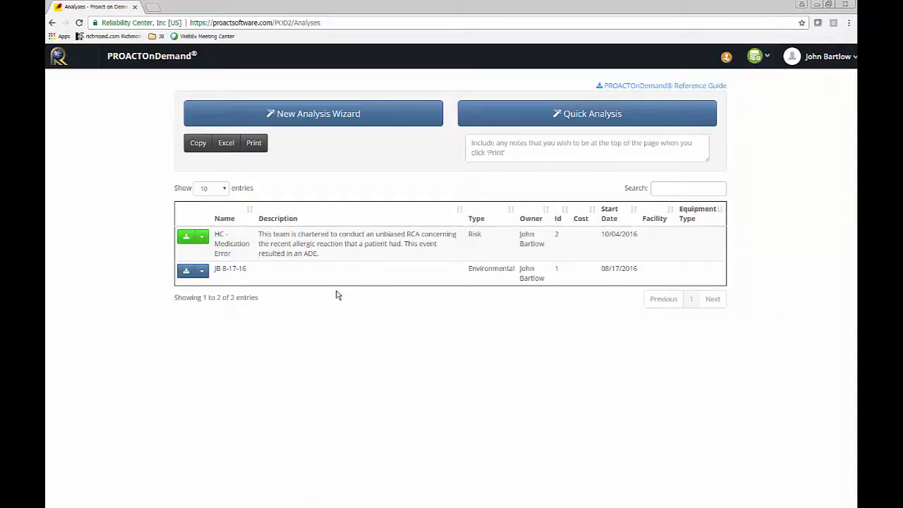
{"action": "left_click", "coordinate": [202, 237]}
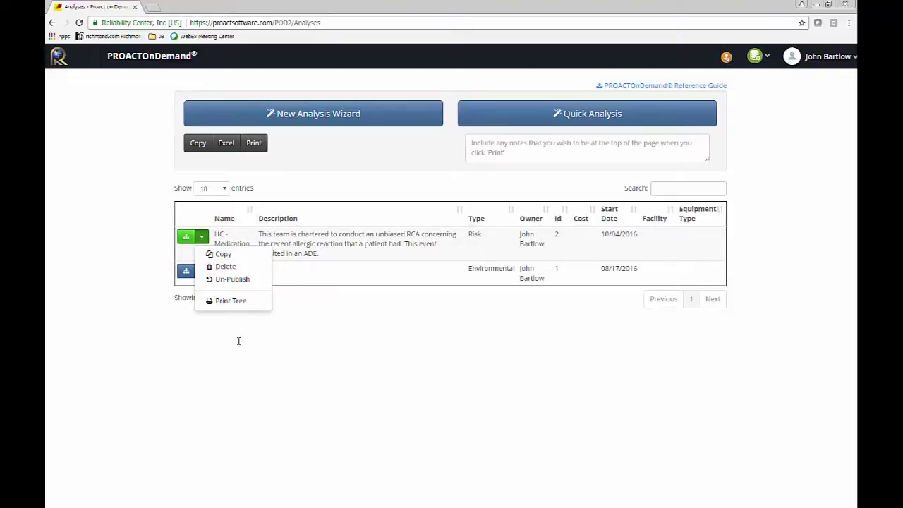
{"action": "left_click_drag", "start_coordinate": [236, 297], "coordinate": [292, 297]}
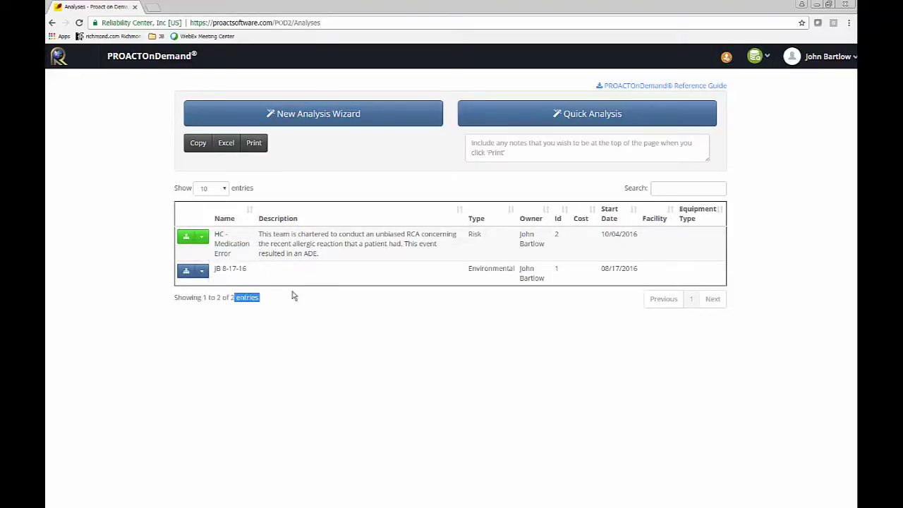
Step: Start a new analysis with the New Analysis Wizard
{"action": "left_click", "coordinate": [311, 114]}
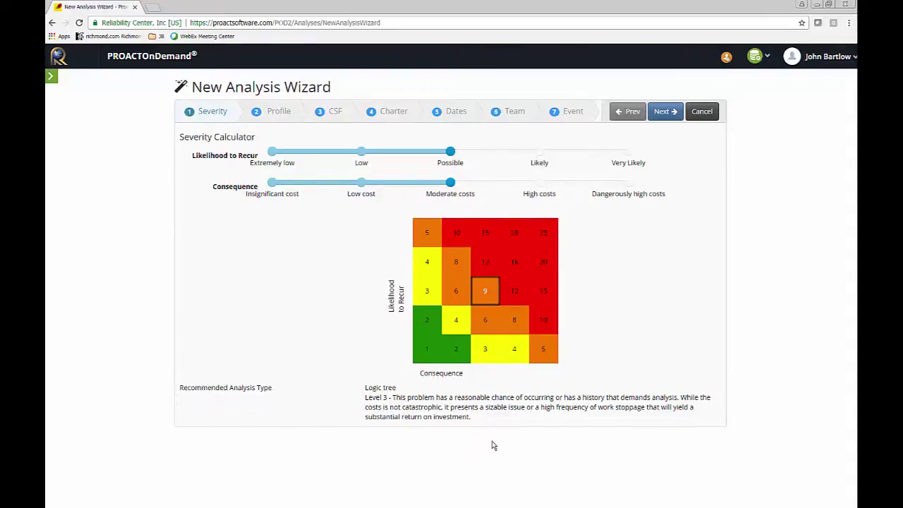
Step: Try the lowest, highest and middle ratings for likelihood to recur and consequence in the severity calculator
{"action": "left_click", "coordinate": [273, 184]}
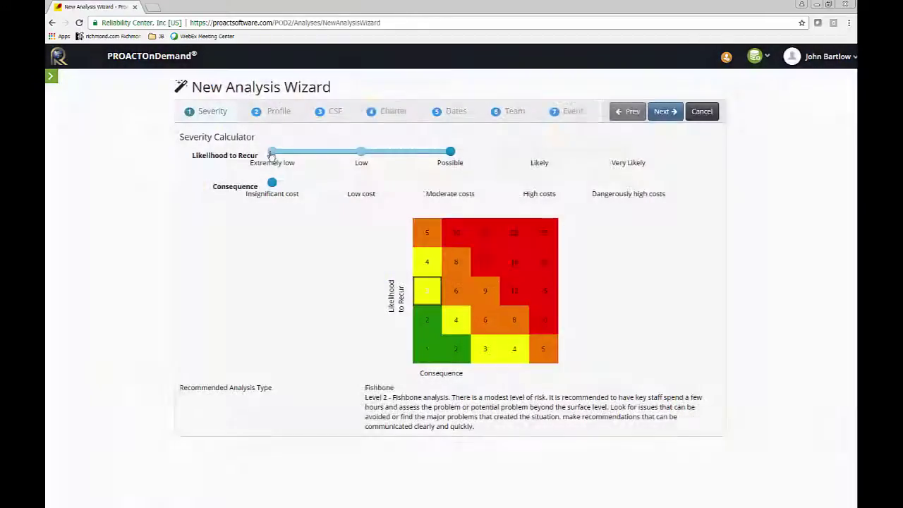
{"action": "left_click", "coordinate": [271, 155]}
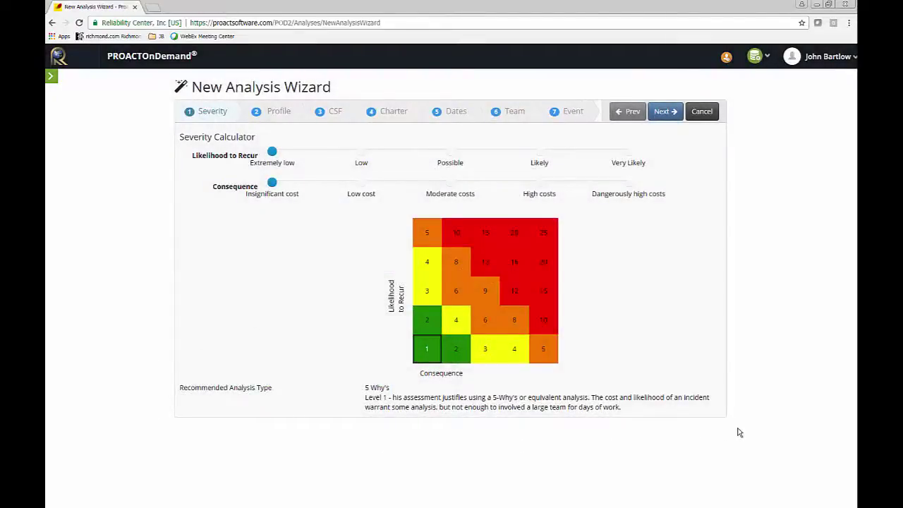
{"action": "left_click", "coordinate": [629, 183]}
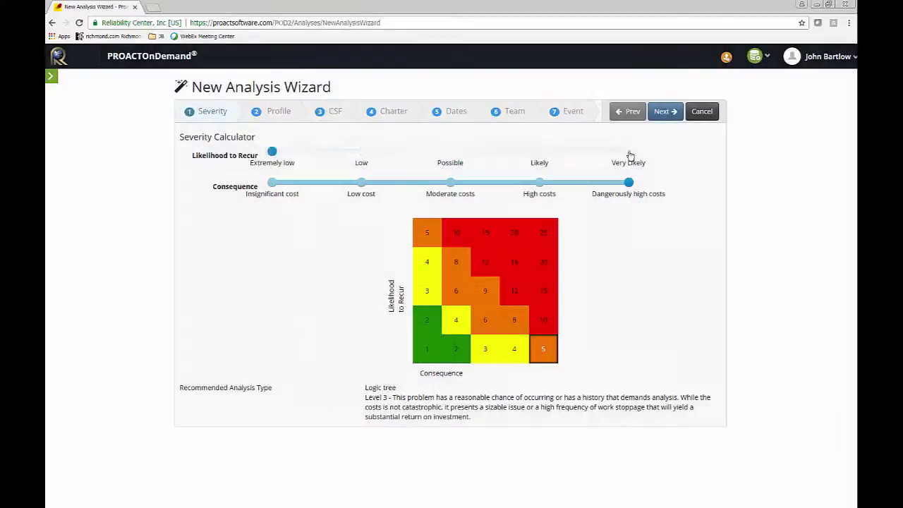
{"action": "left_click", "coordinate": [630, 155]}
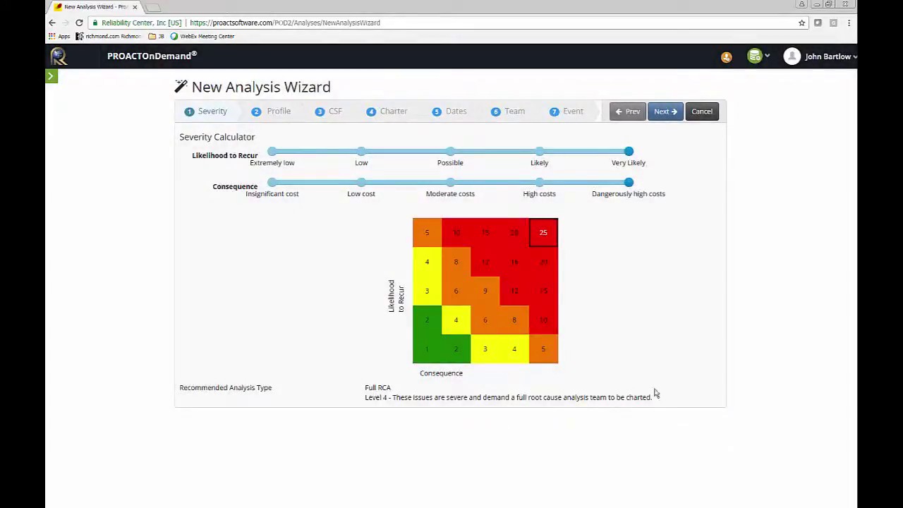
{"action": "left_click", "coordinate": [450, 153]}
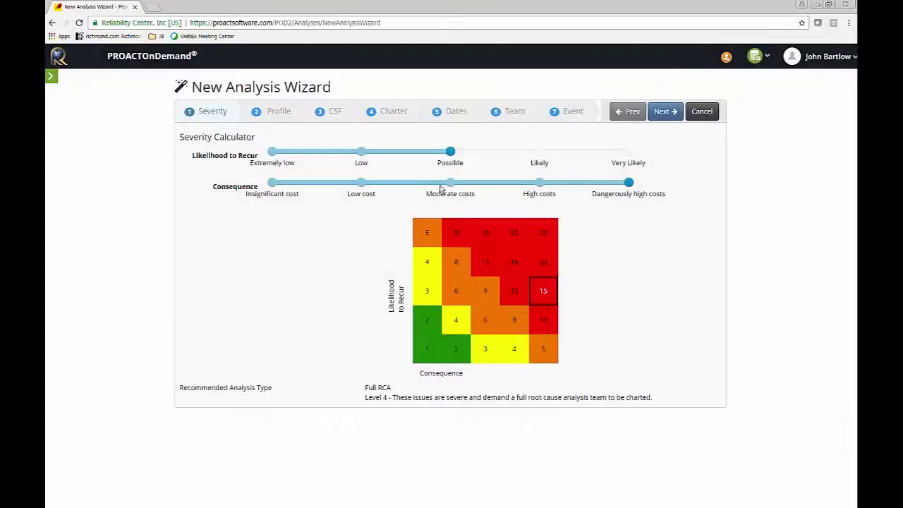
{"action": "left_click", "coordinate": [450, 183]}
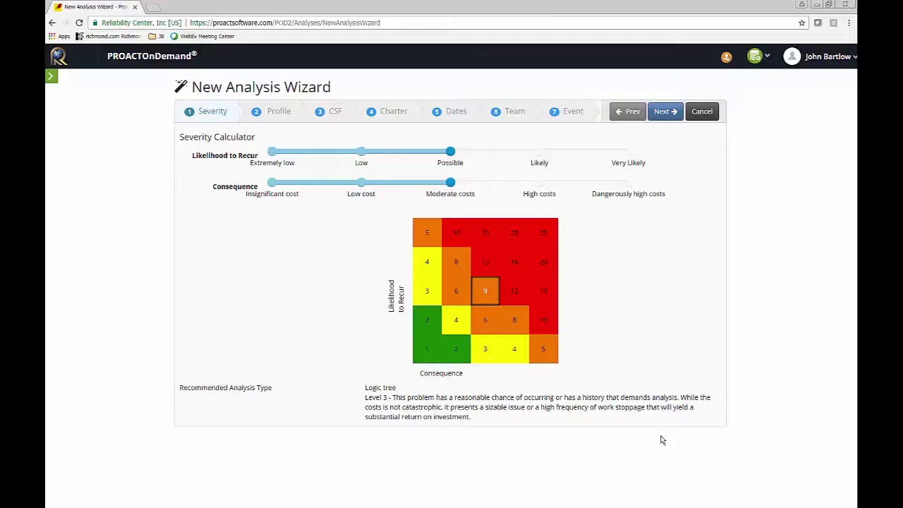
Step: Rate the likelihood to recur as Likely and the consequence as High costs, and proceed to the analysis profile
{"action": "left_click", "coordinate": [539, 152]}
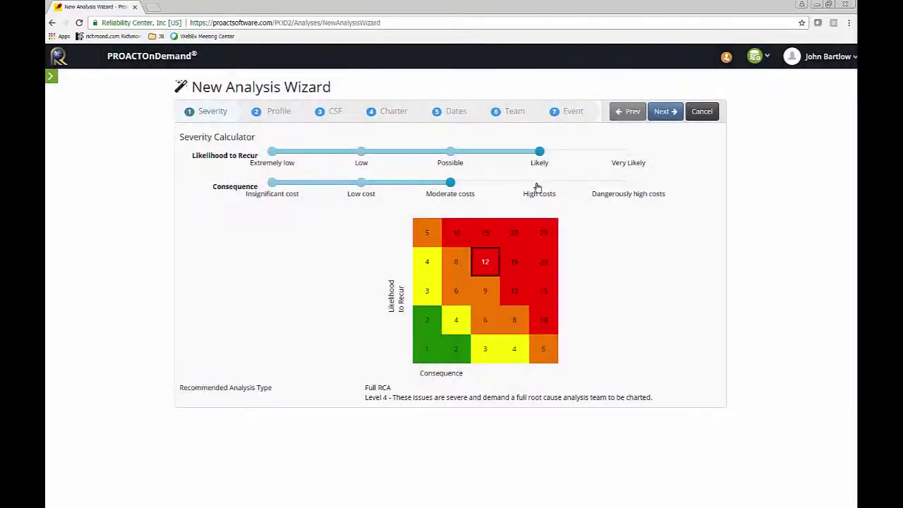
{"action": "left_click", "coordinate": [538, 183]}
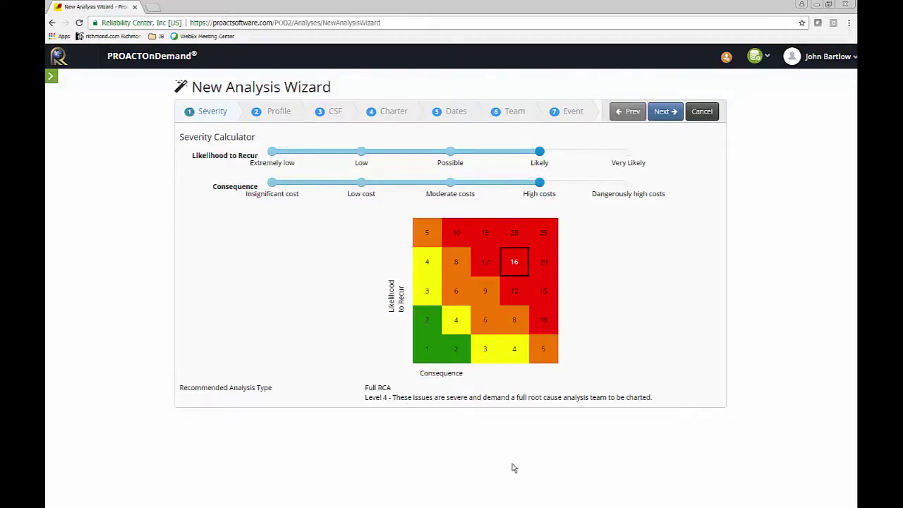
{"action": "left_click", "coordinate": [662, 113]}
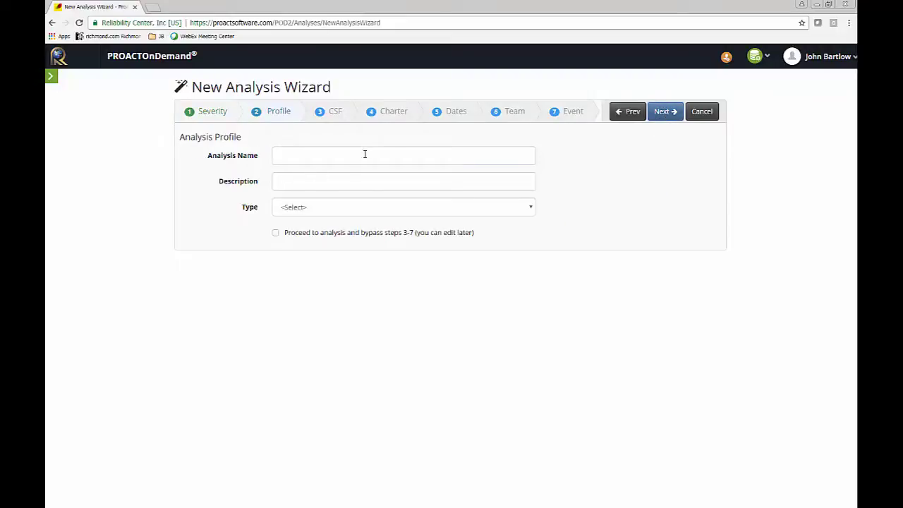
Step: Name the analysis "Medication Error 10-4-16", set its type to Risk, and proceed to the critical success factors
{"action": "left_click", "coordinate": [365, 154]}
{"action": "type", "text": "Medication E"}
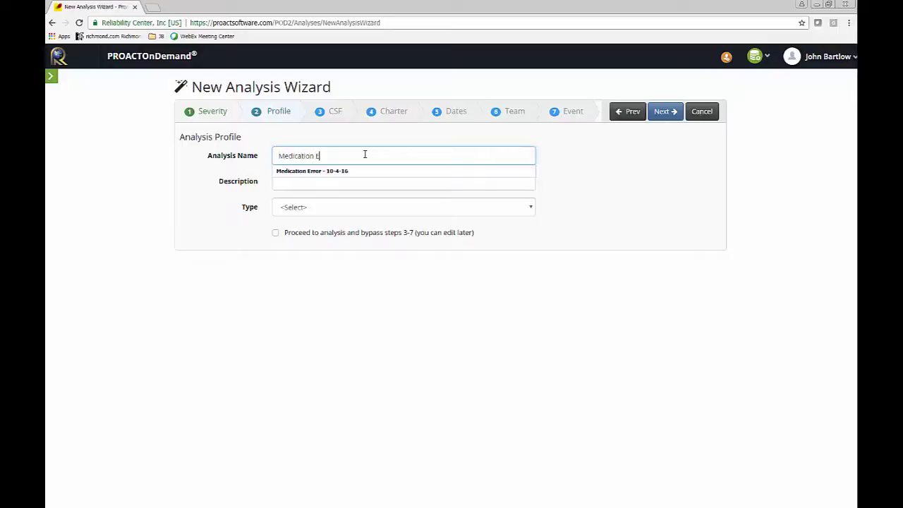
{"action": "type", "text": "rror 10-4-16"}
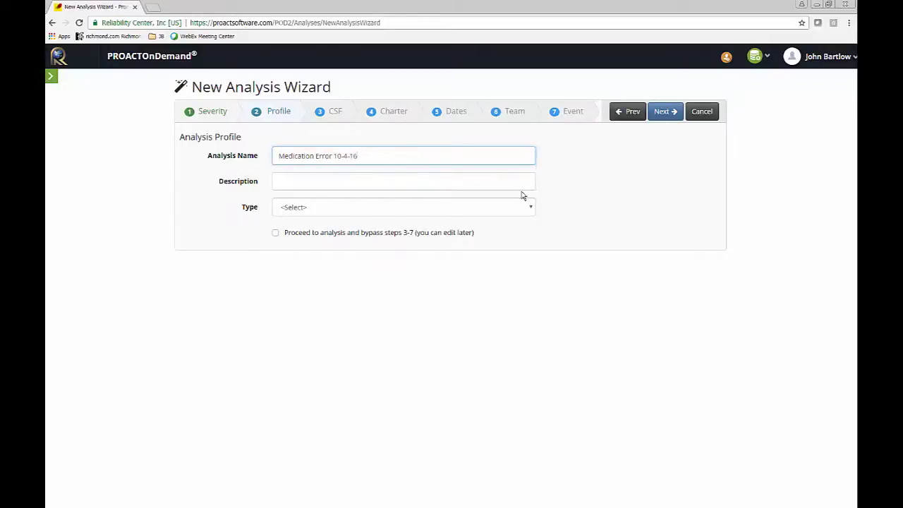
{"action": "left_click", "coordinate": [521, 209]}
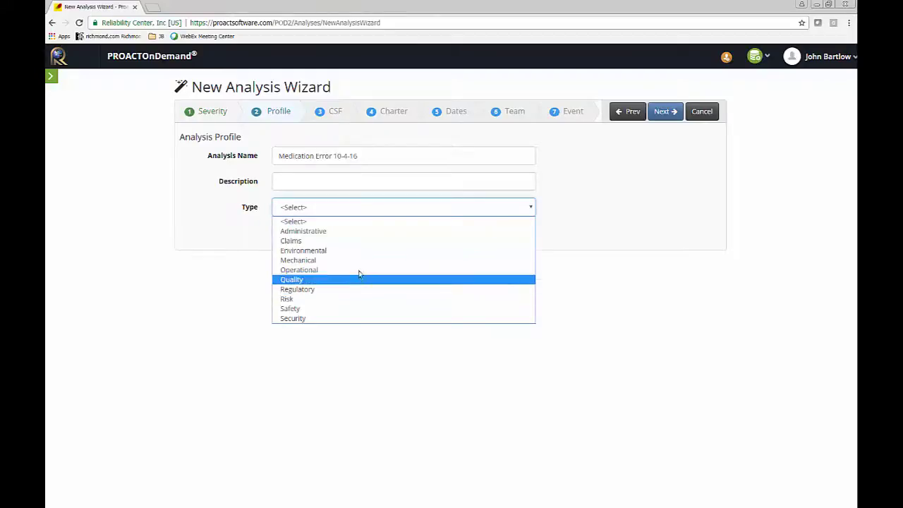
{"action": "left_click", "coordinate": [299, 299]}
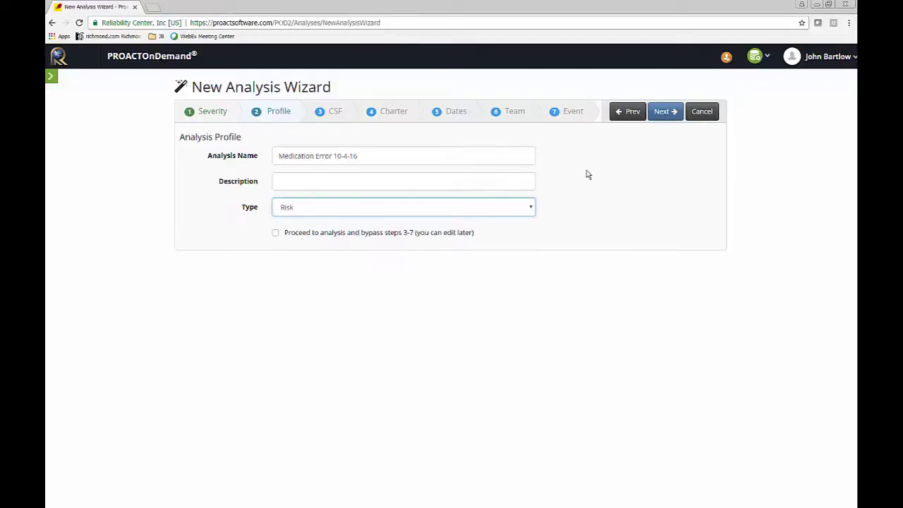
{"action": "left_click", "coordinate": [665, 111]}
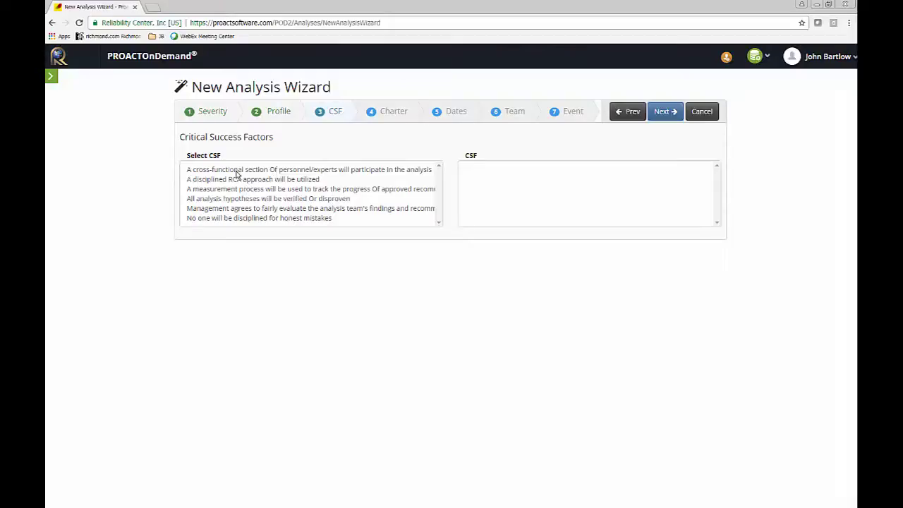
Step: Add the critical success factors on cross-functional participation, verifying all hypotheses and no discipline for honest mistakes, and proceed to the charter
{"action": "left_click", "coordinate": [237, 172]}
{"action": "double_click", "coordinate": [237, 172]}
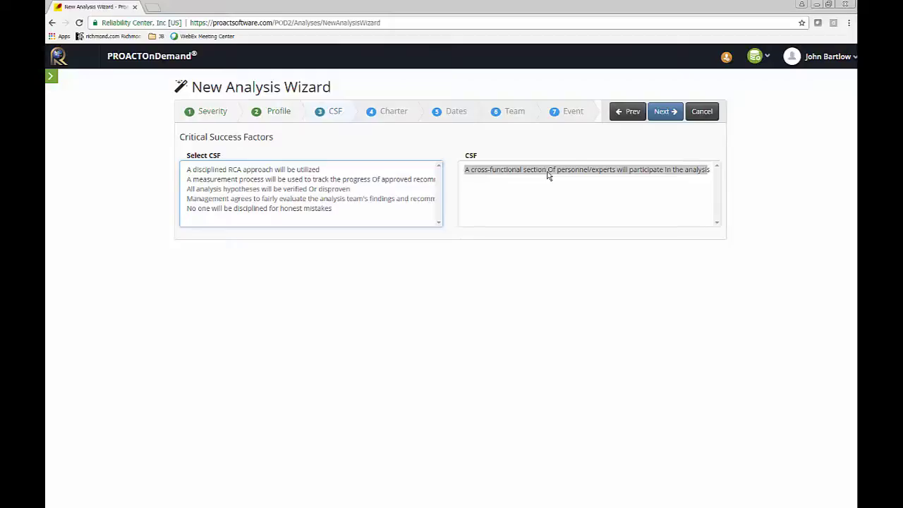
{"action": "double_click", "coordinate": [289, 189]}
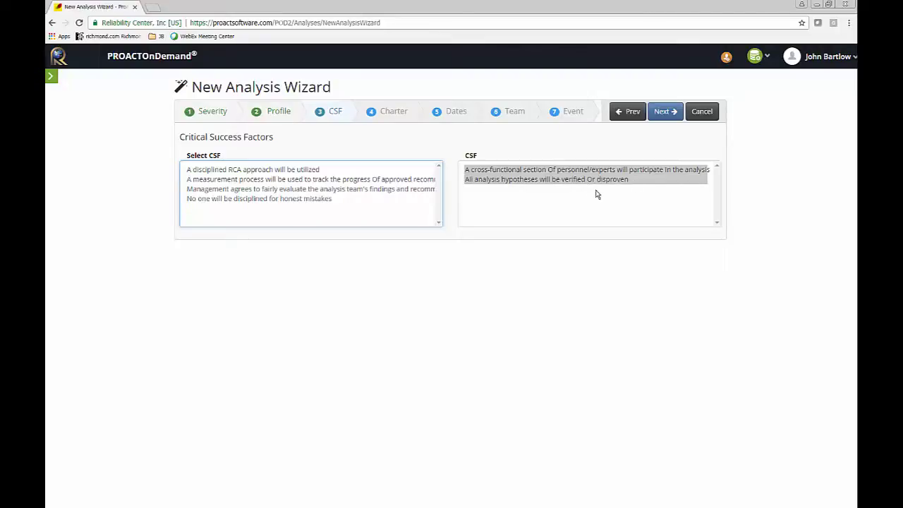
{"action": "double_click", "coordinate": [237, 199]}
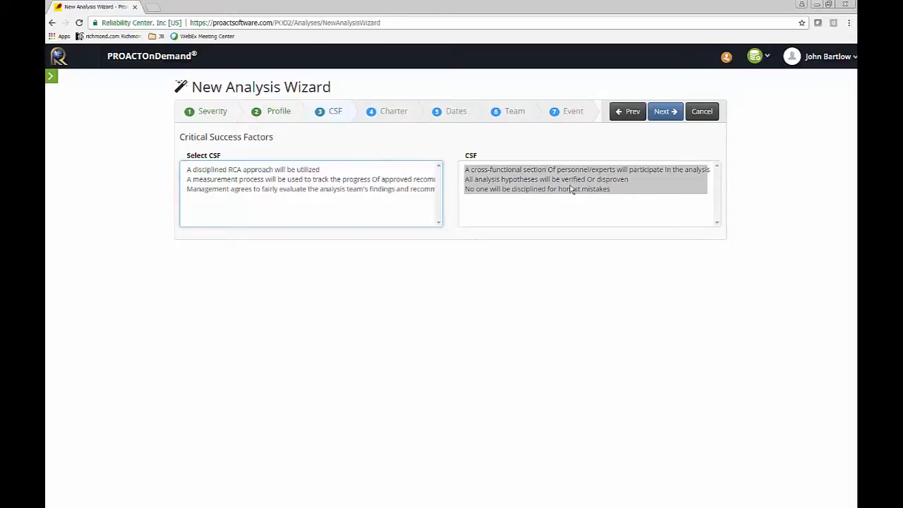
{"action": "left_click", "coordinate": [666, 113]}
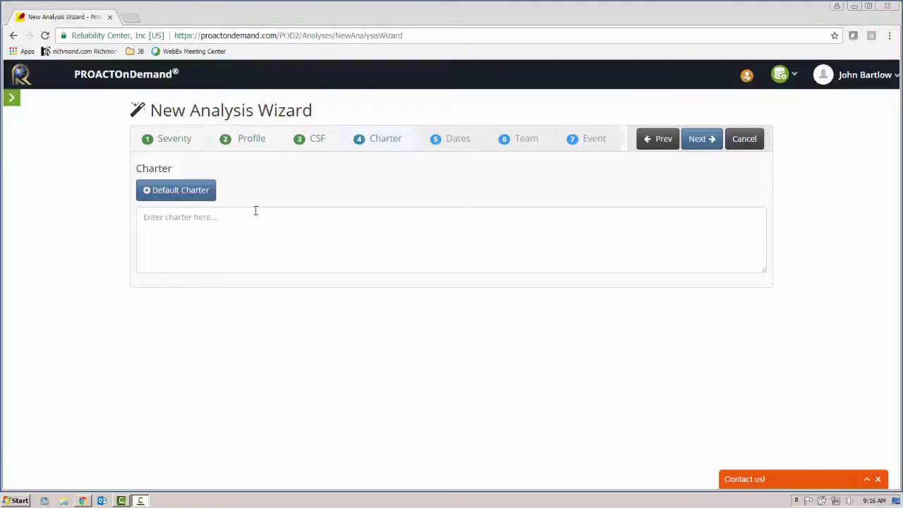
Step: Fill the charter with the default charter text and proceed to the dates
{"action": "left_click", "coordinate": [175, 190]}
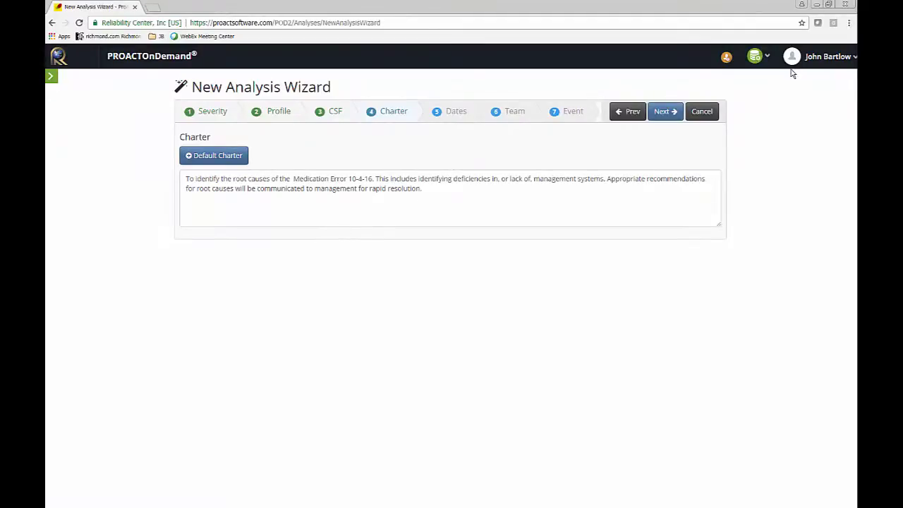
{"action": "left_click", "coordinate": [665, 112]}
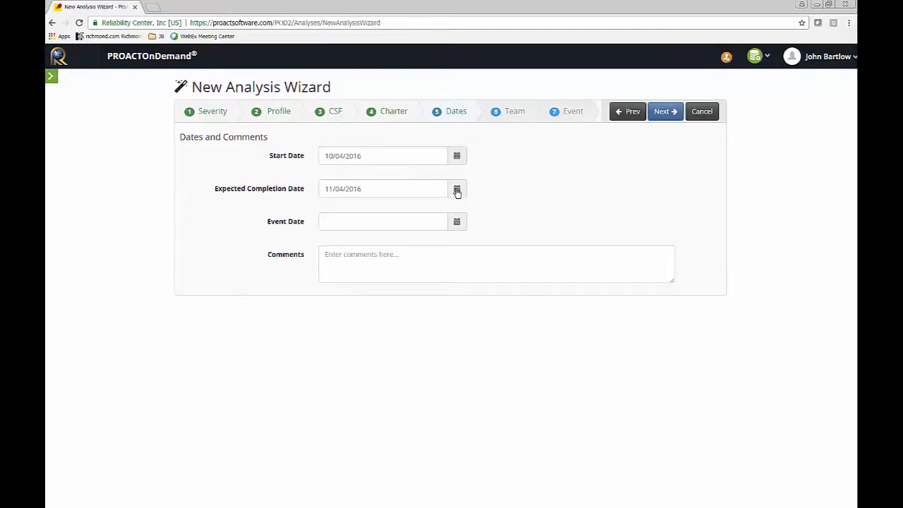
Step: Set the event date to 09/16/2016 and proceed to the team selection
{"action": "left_click", "coordinate": [409, 195]}
{"action": "left_click", "coordinate": [579, 193]}
{"action": "left_click", "coordinate": [338, 223]}
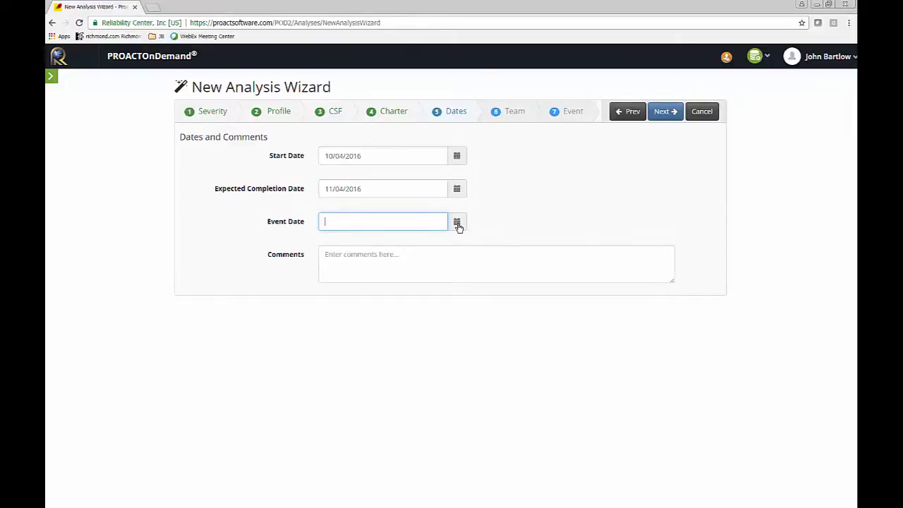
{"action": "left_click", "coordinate": [458, 223]}
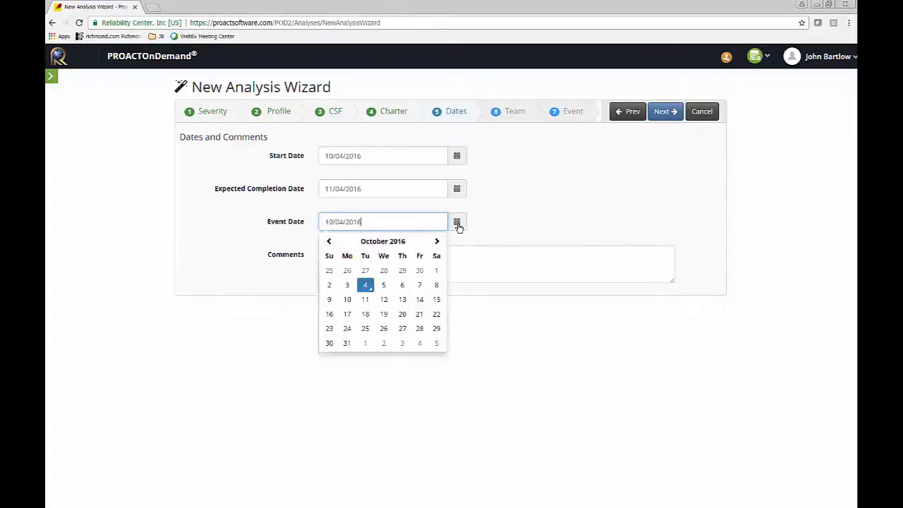
{"action": "left_click", "coordinate": [329, 242]}
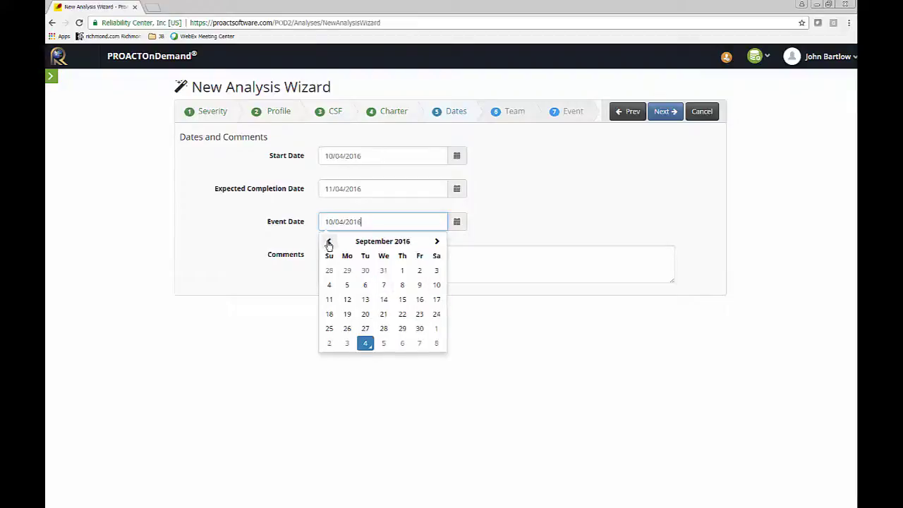
{"action": "left_click", "coordinate": [420, 300]}
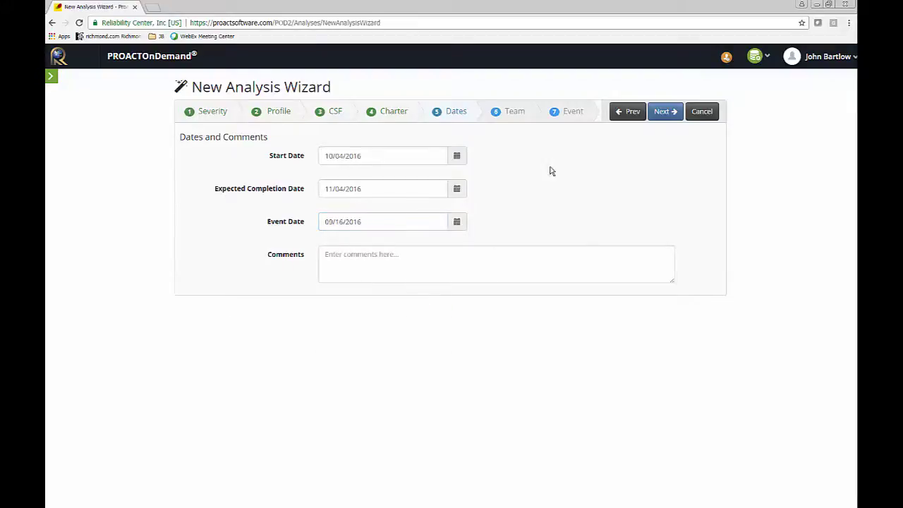
{"action": "left_click", "coordinate": [668, 113]}
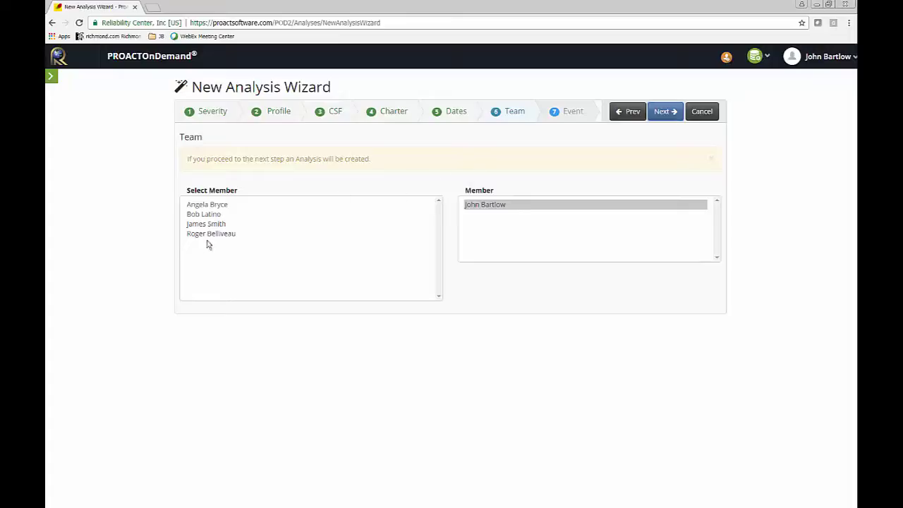
Step: Add the first three available people to the analysis team and proceed so that the analysis is created
{"action": "double_click", "coordinate": [202, 205]}
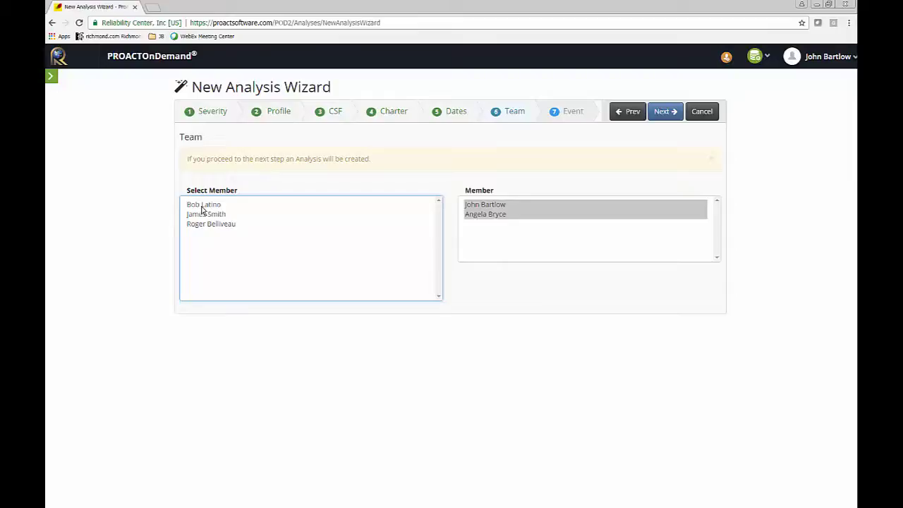
{"action": "double_click", "coordinate": [202, 206]}
{"action": "double_click", "coordinate": [203, 205]}
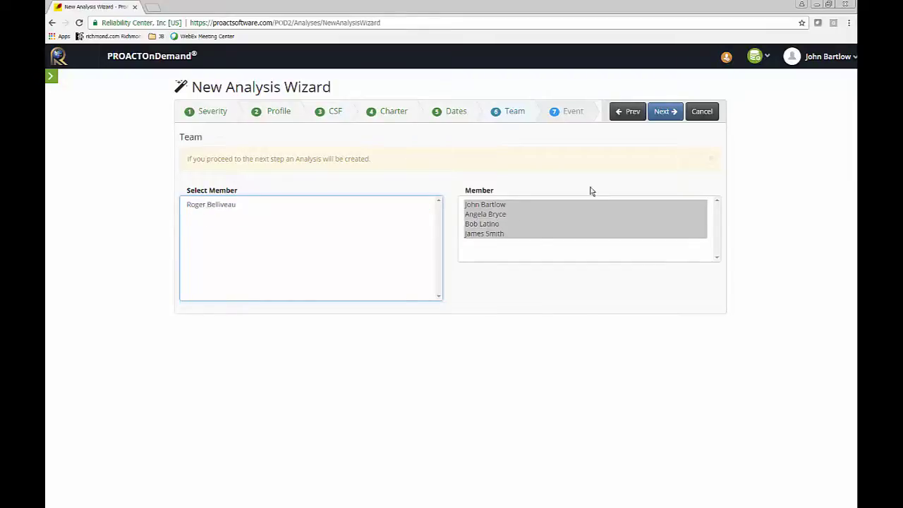
{"action": "left_click", "coordinate": [665, 112]}
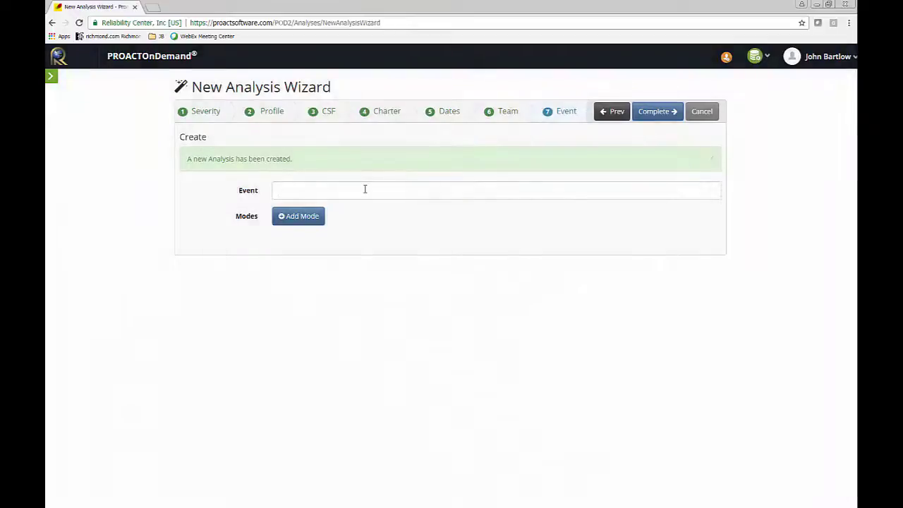
Step: Define the event as "Excessive Length of Stay" with the mode "Allergic Reaction" and complete the wizard
{"action": "left_click", "coordinate": [365, 189]}
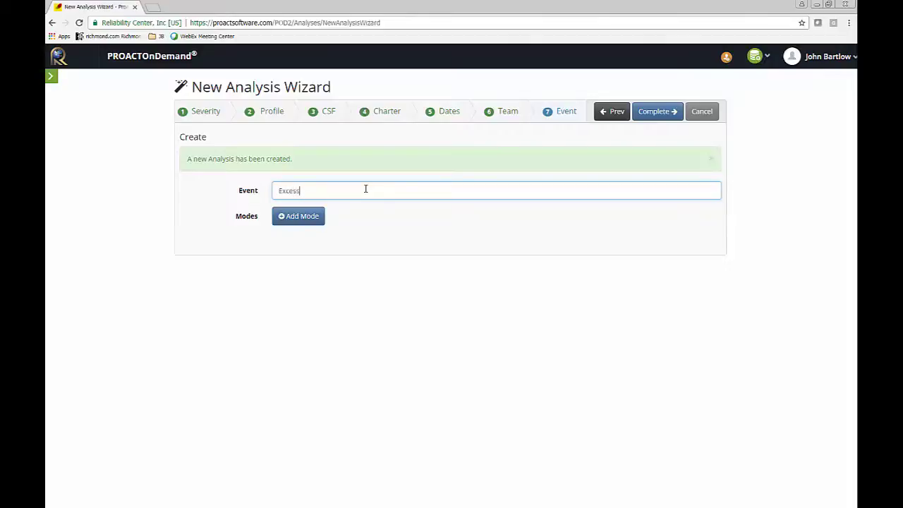
{"action": "type", "text": "Excessive Length of Stay"}
{"action": "left_click", "coordinate": [298, 218]}
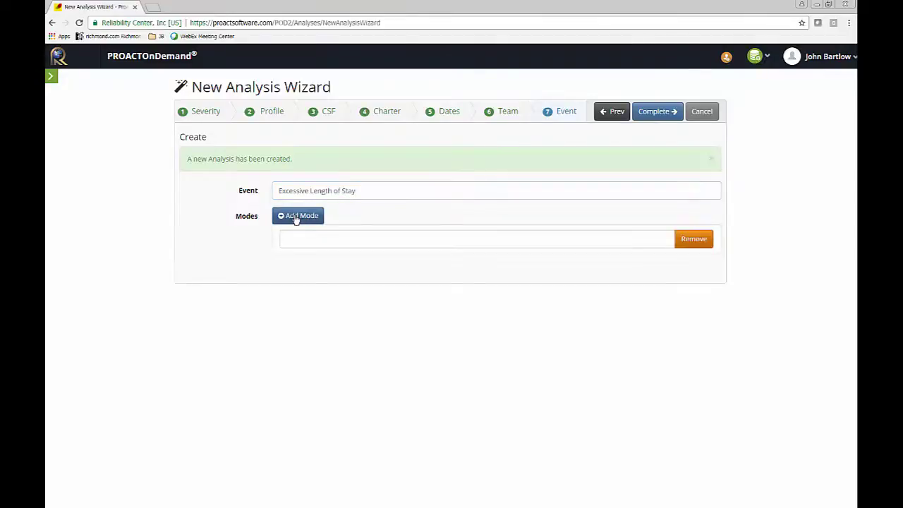
{"action": "left_click", "coordinate": [351, 238]}
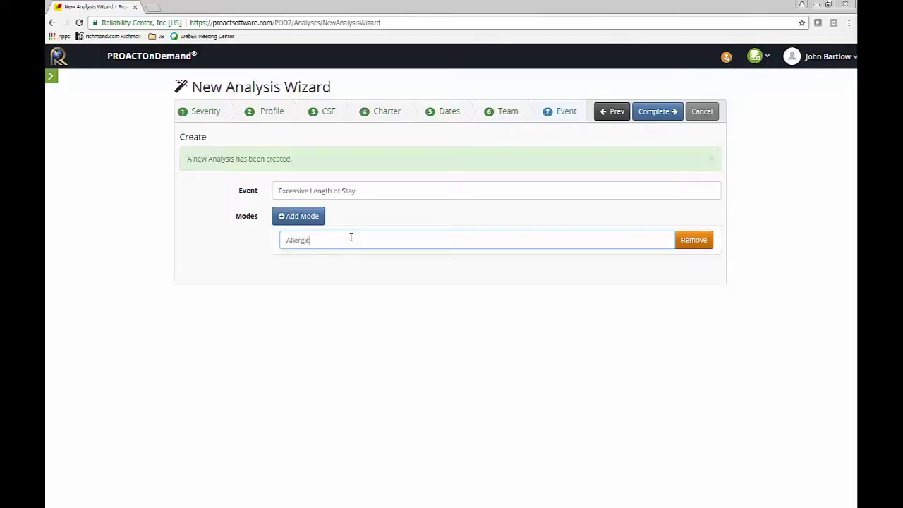
{"action": "type", "text": "ction"}
{"action": "left_click", "coordinate": [663, 115]}
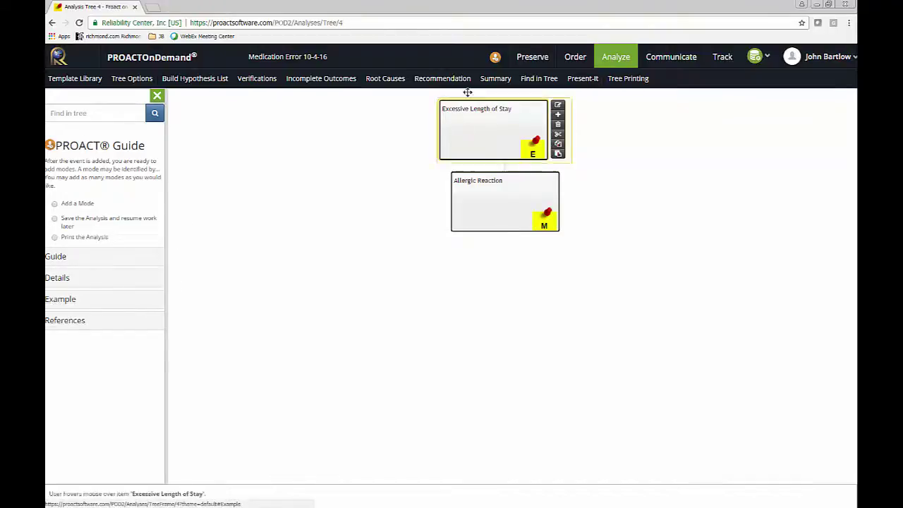
Step: Add a hypothesis node named "Drug Allergy Unknown" beneath the Allergic Reaction mode and save it
{"action": "left_click", "coordinate": [56, 303]}
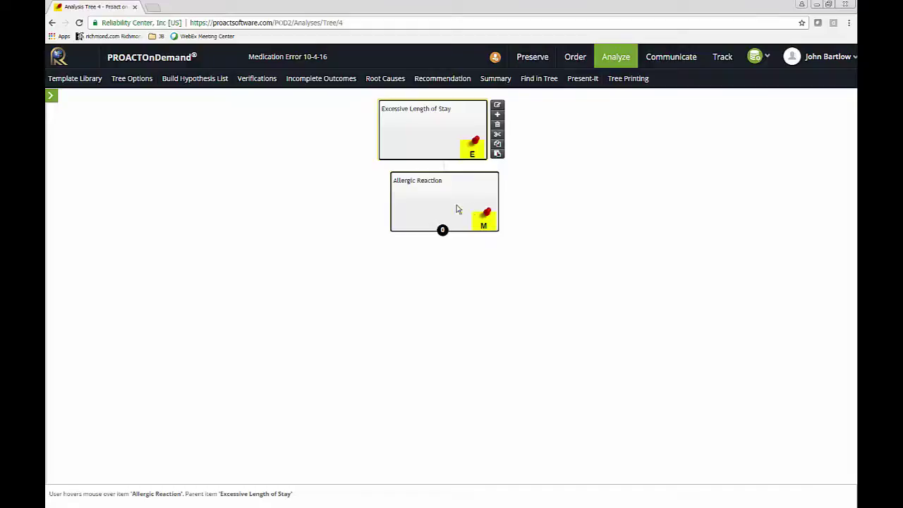
{"action": "left_click", "coordinate": [457, 210]}
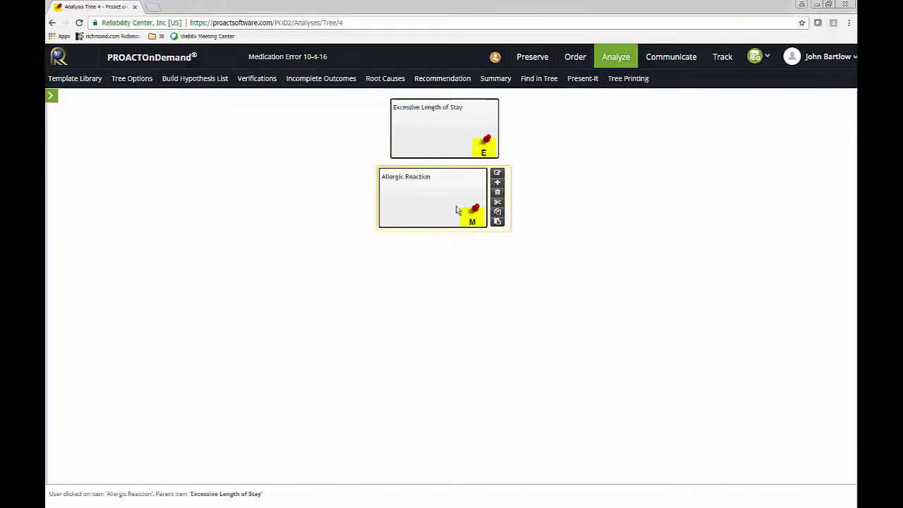
{"action": "left_click", "coordinate": [498, 182]}
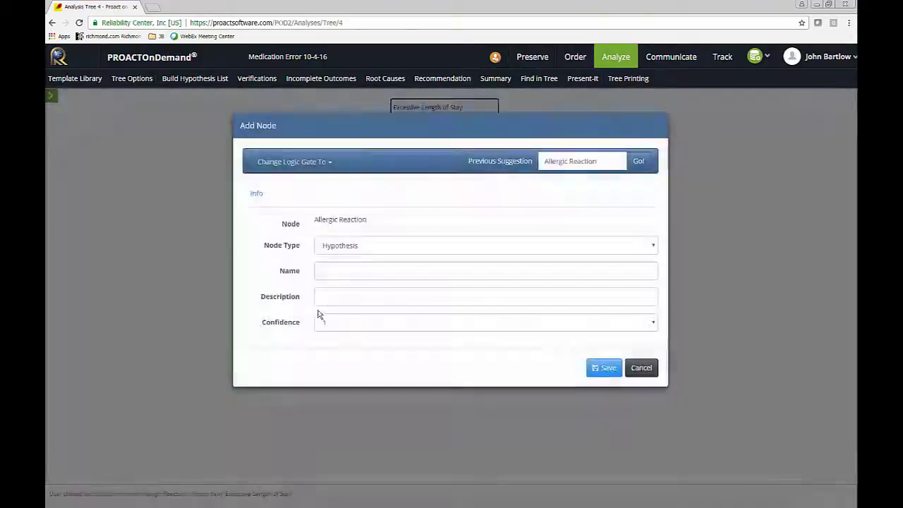
{"action": "left_click", "coordinate": [373, 273]}
{"action": "type", "text": "Drug Allergy"}
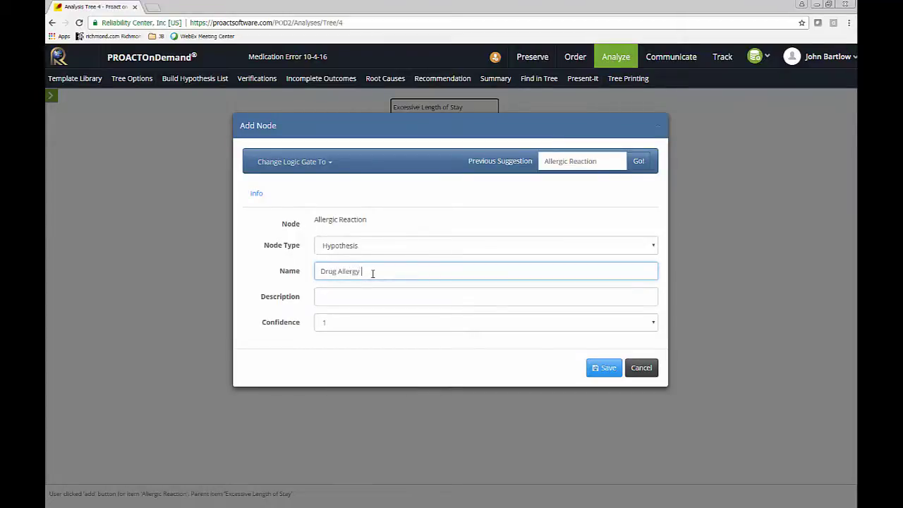
{"action": "type", "text": " Unknown"}
{"action": "left_click", "coordinate": [604, 368]}
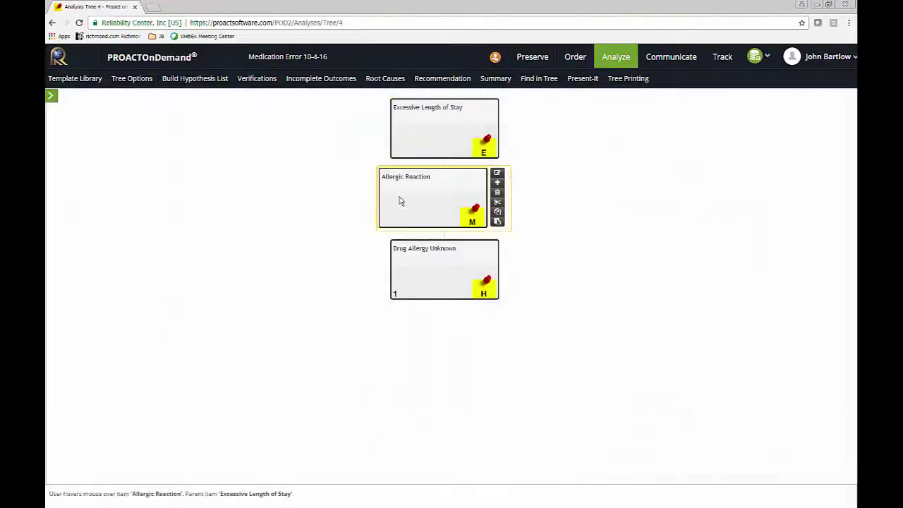
Step: Add a second hypothesis node named "Medication Order Process Error" beneath the Allergic Reaction mode and save it
{"action": "left_click", "coordinate": [497, 174]}
{"action": "left_click", "coordinate": [374, 272]}
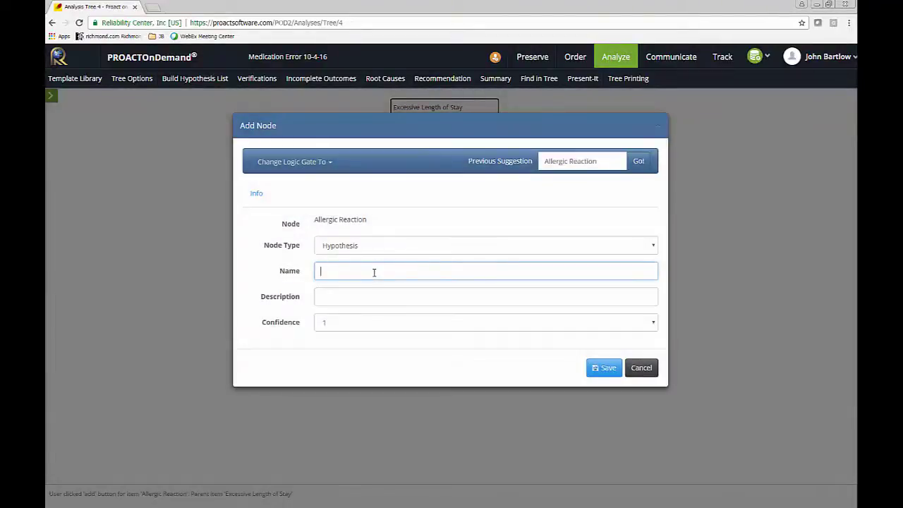
{"action": "type", "text": "Medica"}
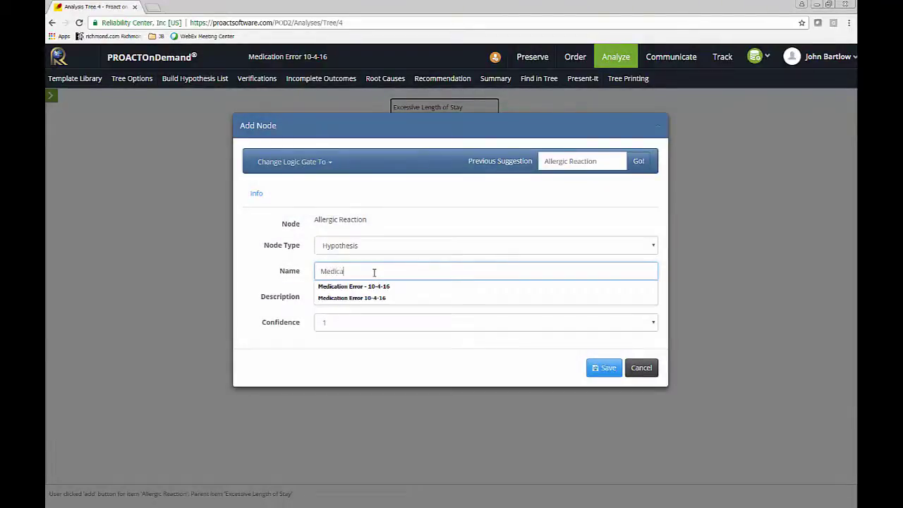
{"action": "type", "text": "tion Order"}
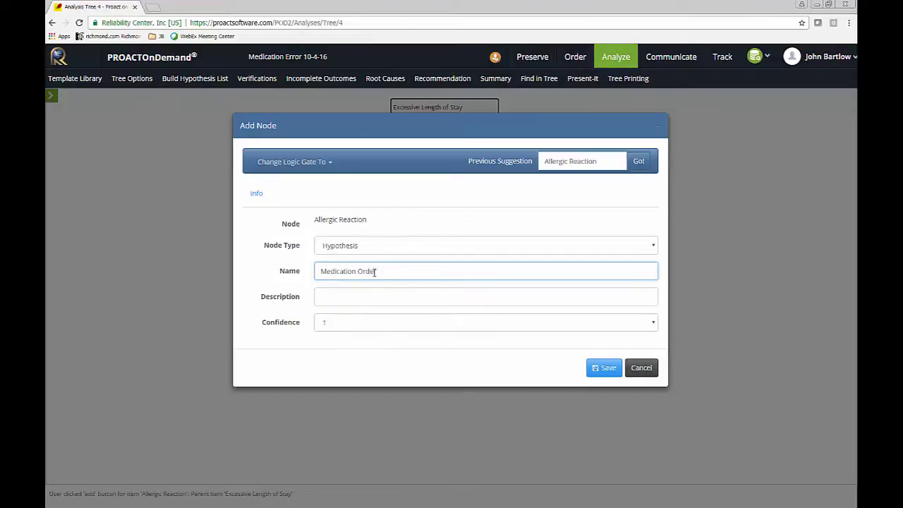
{"action": "type", "text": " Process Error"}
{"action": "left_click", "coordinate": [597, 371]}
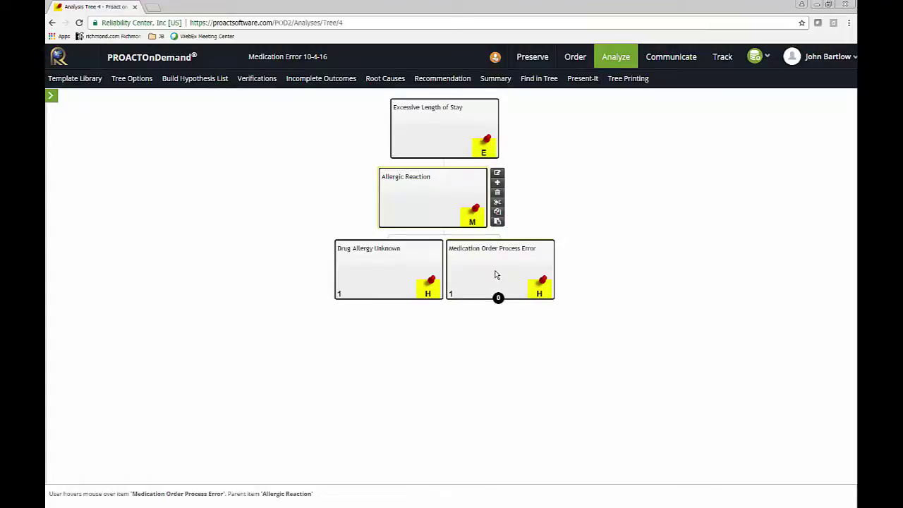
Step: Start a verification log for the Drug Allergy Unknown hypothesis with the method "Interview with Staff / Review of Chart"
{"action": "left_click", "coordinate": [496, 274]}
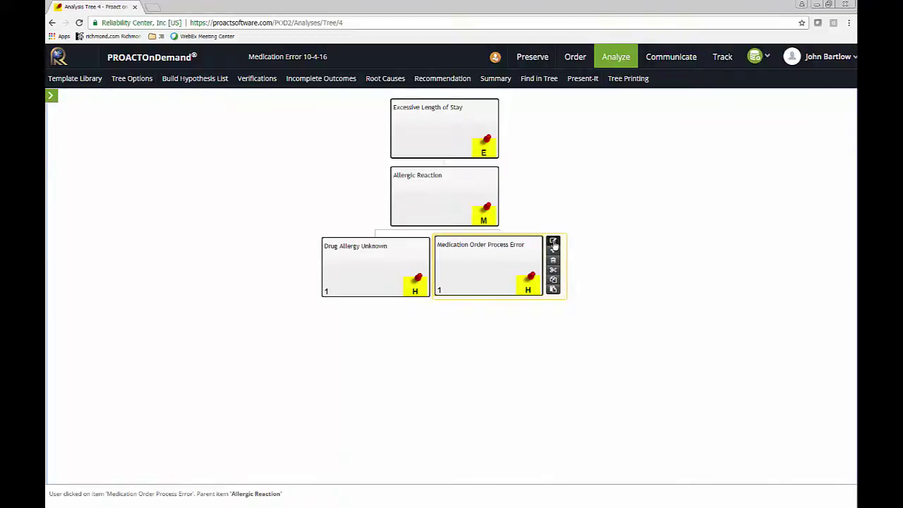
{"action": "left_click", "coordinate": [382, 269]}
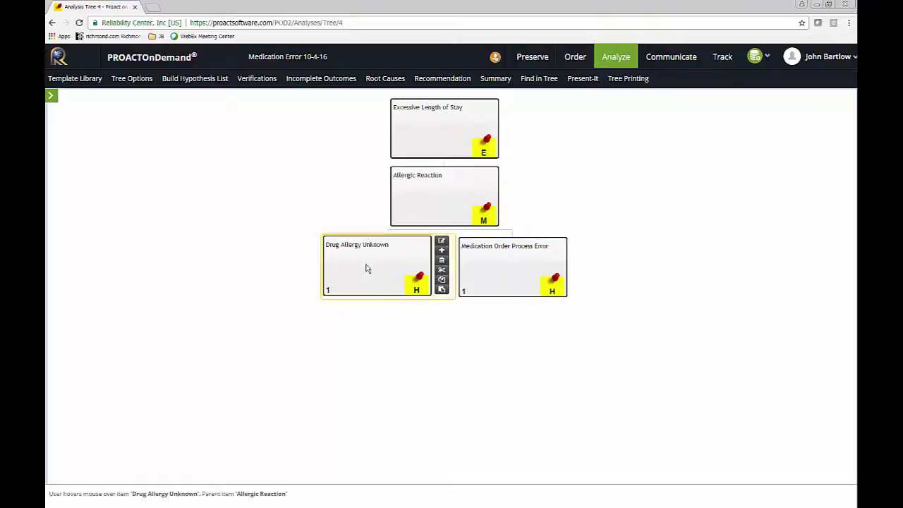
{"action": "left_click", "coordinate": [441, 243]}
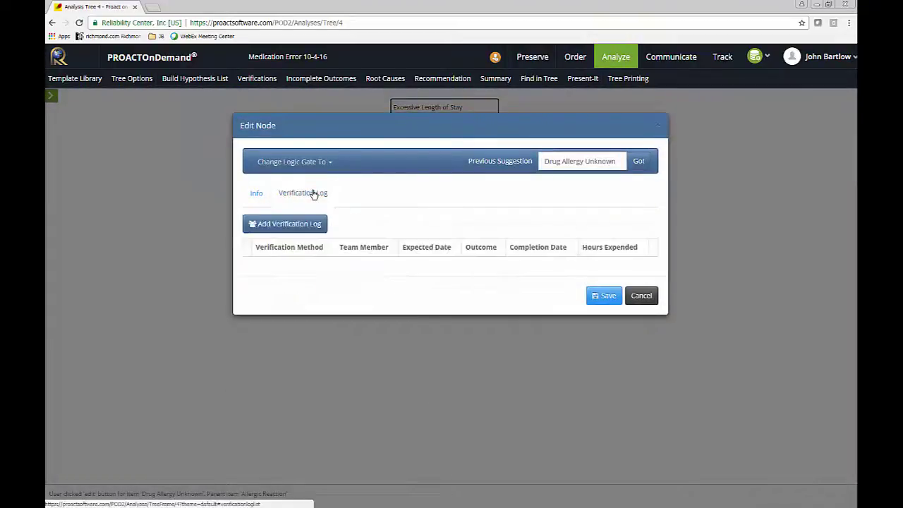
{"action": "left_click", "coordinate": [302, 225]}
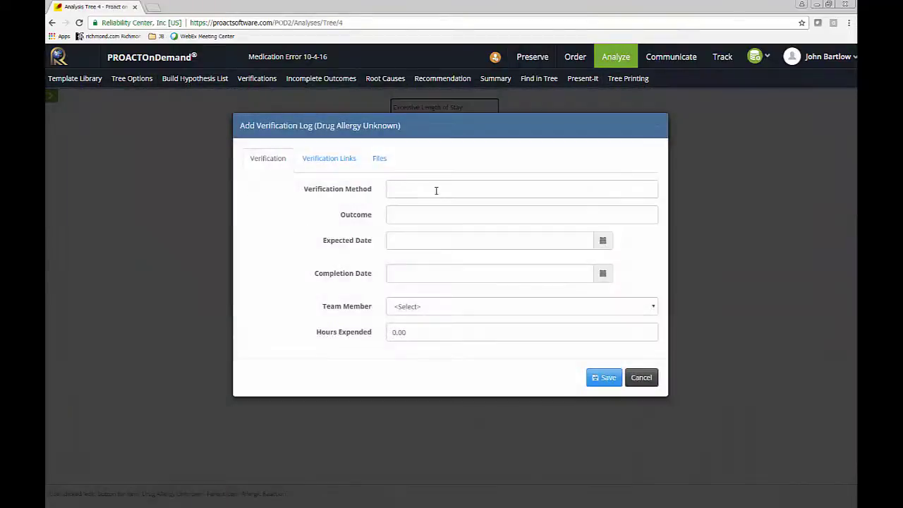
{"action": "left_click", "coordinate": [436, 191]}
{"action": "type", "text": "In"}
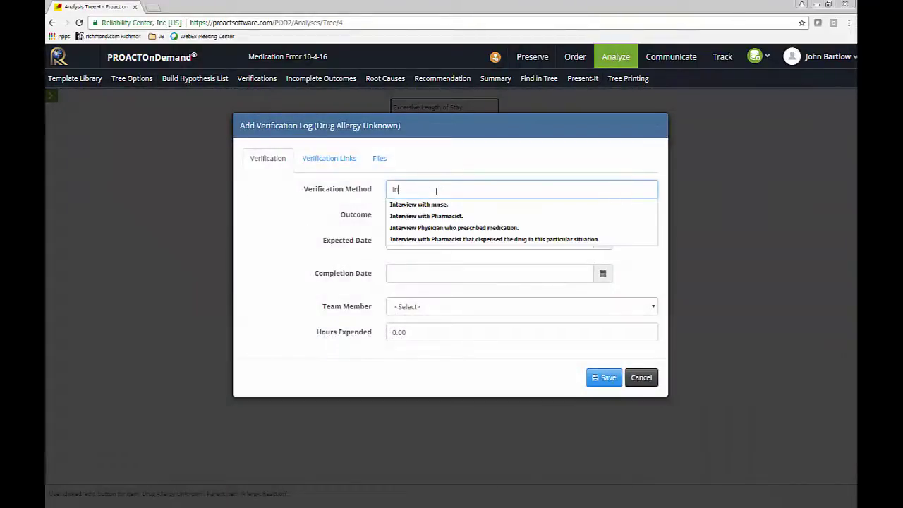
{"action": "type", "text": "terview wi"}
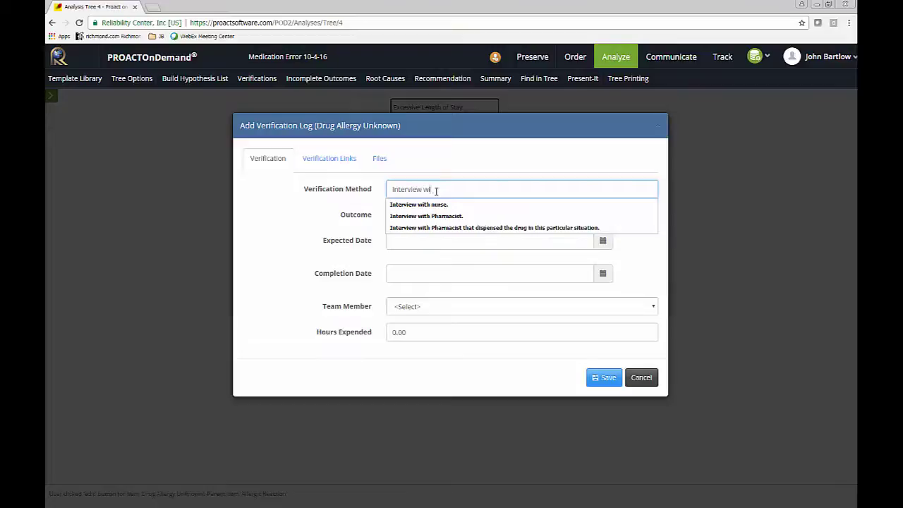
{"action": "type", "text": "th Slaff / Review of Chart"}
{"action": "key", "text": "Tab"}
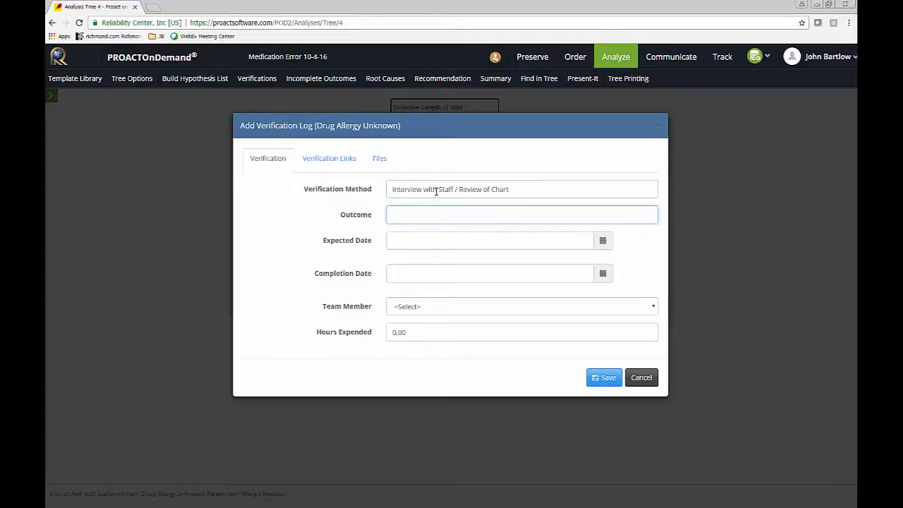
Step: Enter the verification outcome "It was known this pt. was allergic to this particular drug"
{"action": "type", "text": "I"}
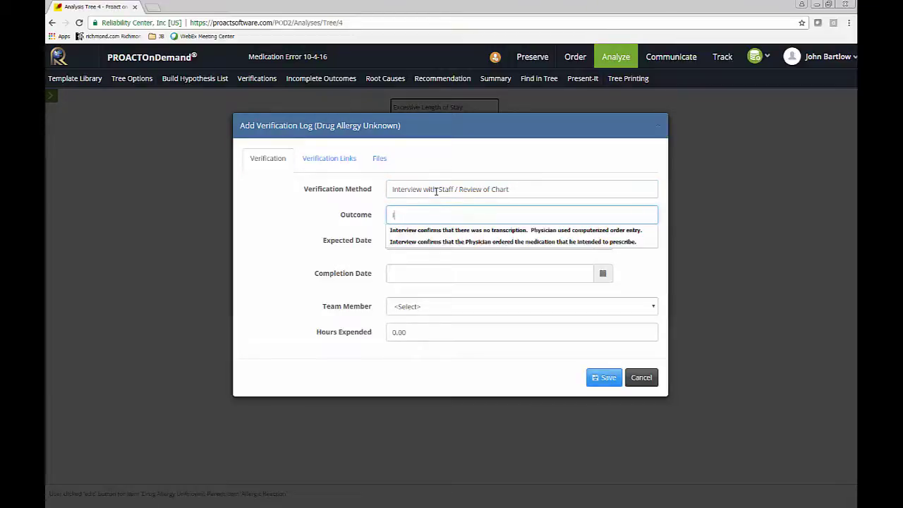
{"action": "type", "text": "t was known this pt. was allergic"}
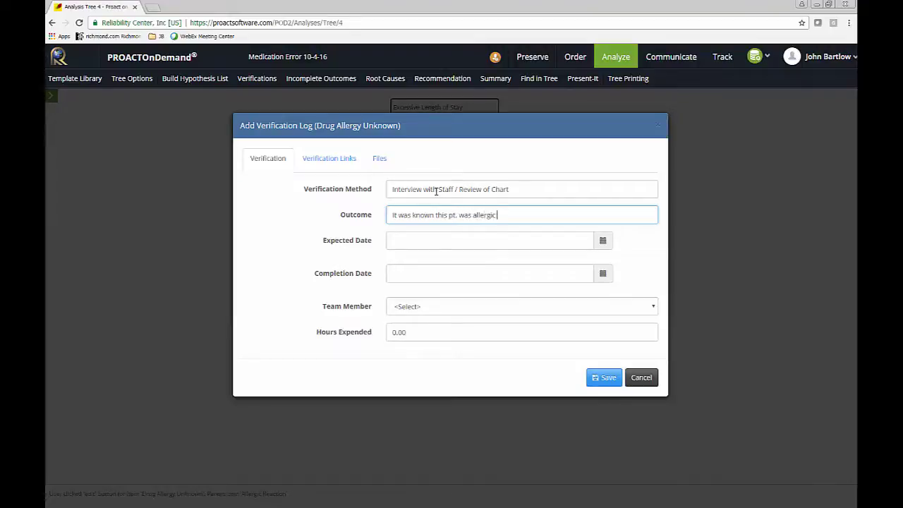
{"action": "type", "text": " to this particular drug"}
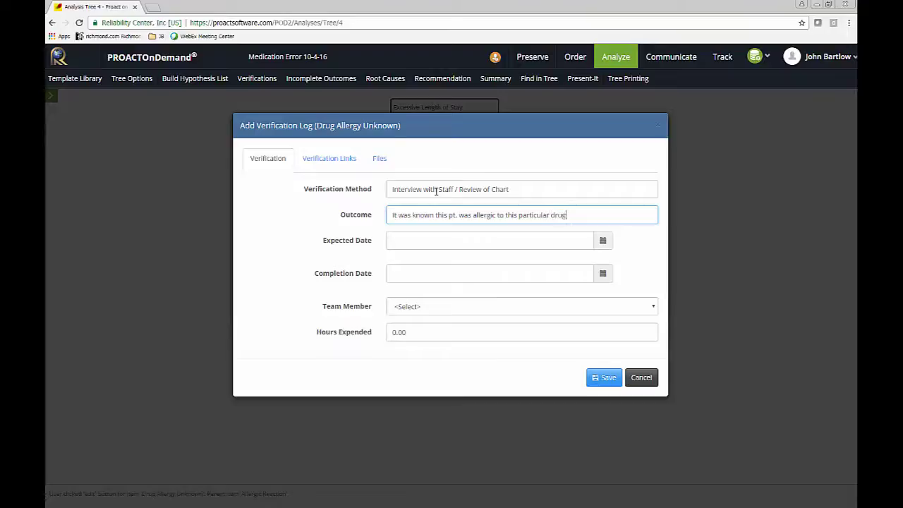
Step: Set the expected and completion dates to 10/04/2016, assign the last listed team member and save the verification log
{"action": "left_click", "coordinate": [601, 241]}
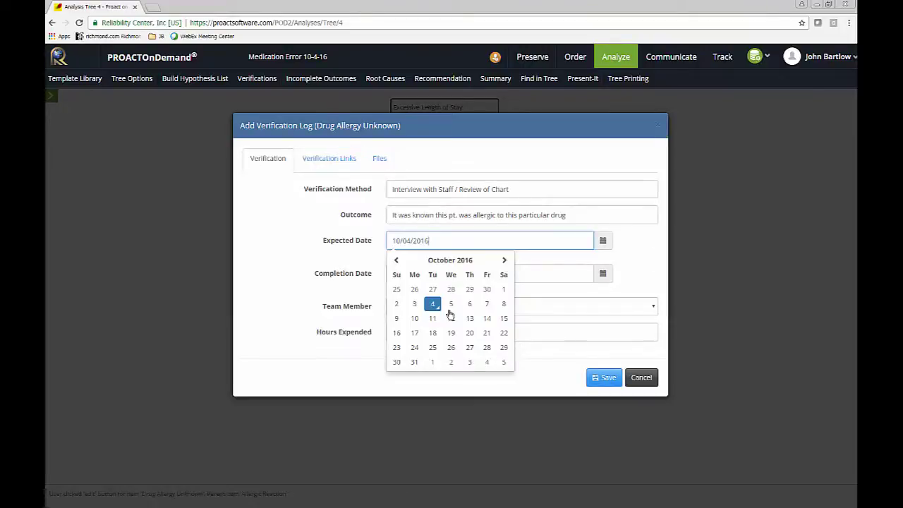
{"action": "left_click", "coordinate": [433, 305]}
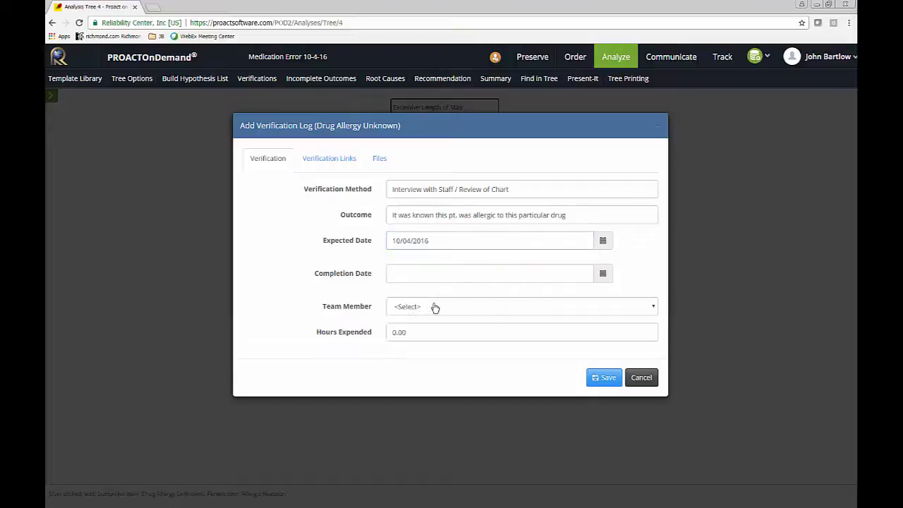
{"action": "left_click", "coordinate": [602, 273]}
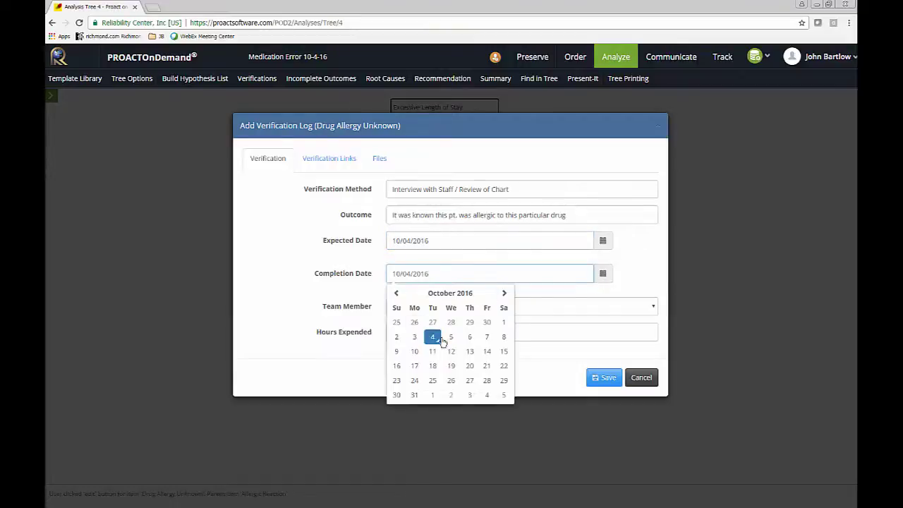
{"action": "left_click", "coordinate": [433, 336]}
{"action": "left_click", "coordinate": [448, 309]}
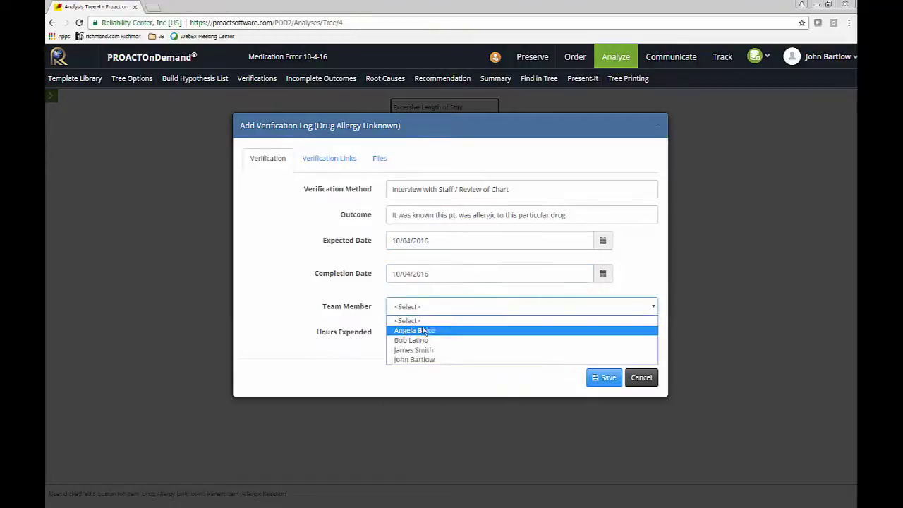
{"action": "left_click", "coordinate": [427, 360]}
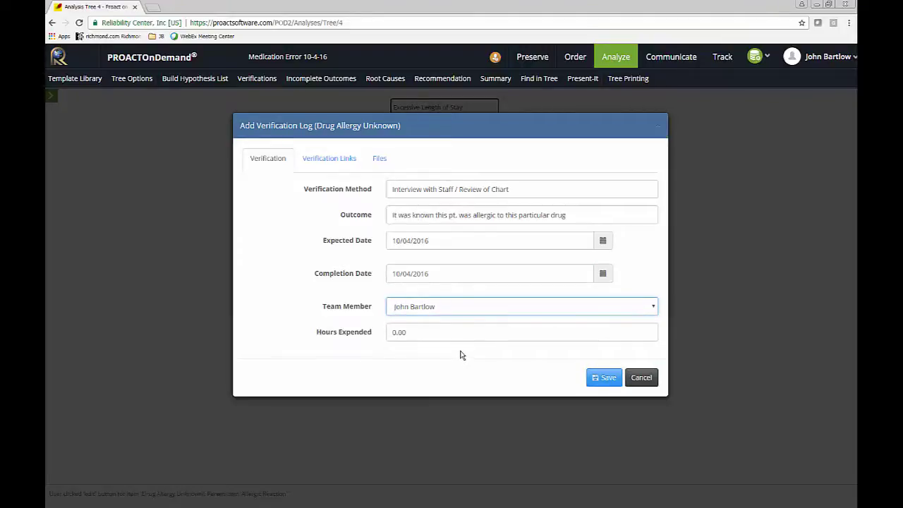
{"action": "left_click", "coordinate": [597, 377]}
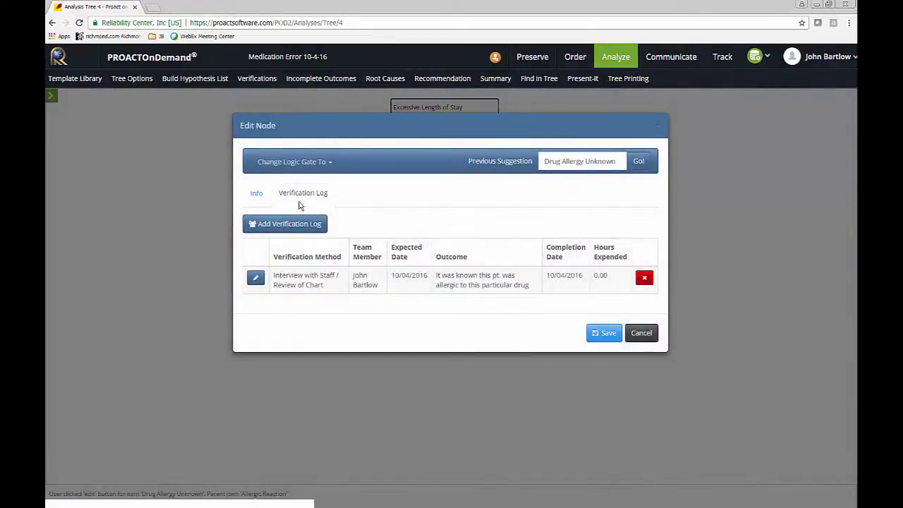
Step: Change the node type of the Drug Allergy Unknown hypothesis to Not True and save the node
{"action": "left_click", "coordinate": [260, 197]}
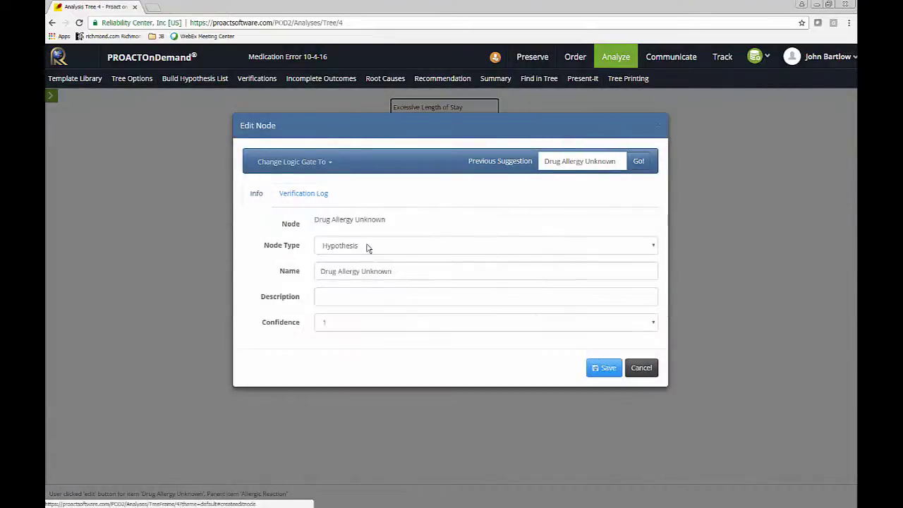
{"action": "left_click", "coordinate": [396, 252]}
{"action": "left_click", "coordinate": [359, 298]}
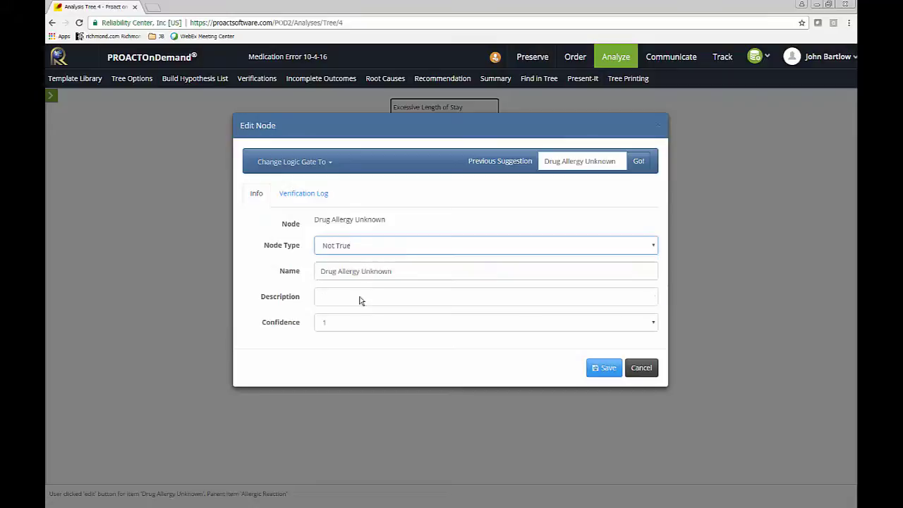
{"action": "left_click", "coordinate": [605, 368]}
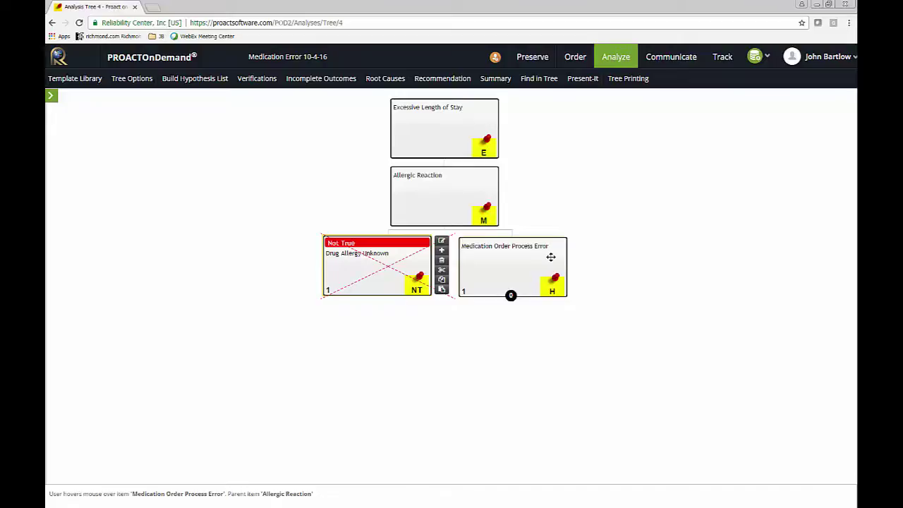
Step: Edit the Medication Order Process Error node and search the previous suggestions with the term shortened to "Medication"
{"action": "left_click_drag", "start_coordinate": [551, 256], "coordinate": [531, 263]}
{"action": "left_click", "coordinate": [554, 242]}
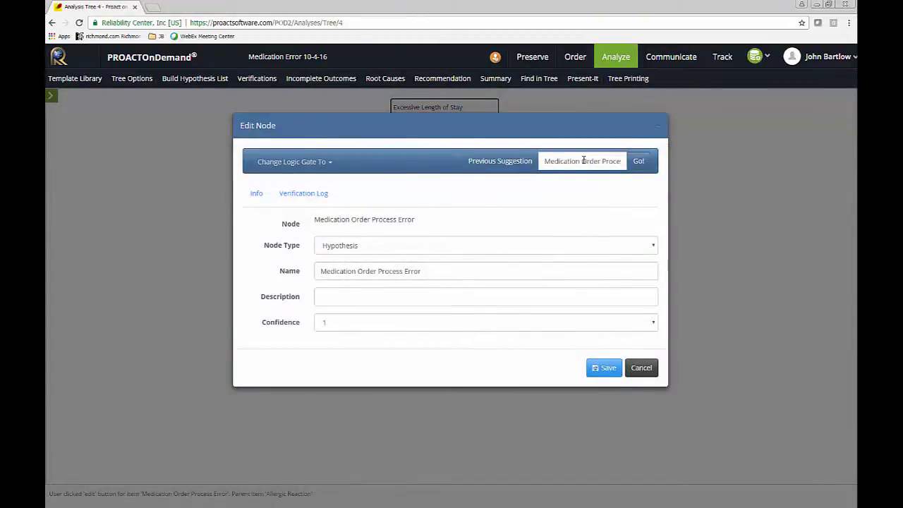
{"action": "left_click", "coordinate": [581, 161]}
{"action": "left_click_drag", "start_coordinate": [583, 161], "coordinate": [632, 163]}
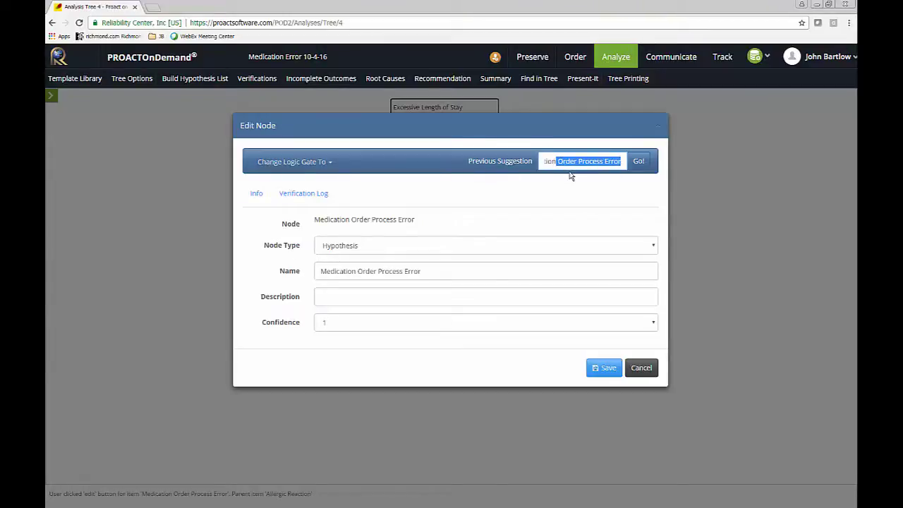
{"action": "key", "text": "BackSpace"}
{"action": "left_click", "coordinate": [638, 161]}
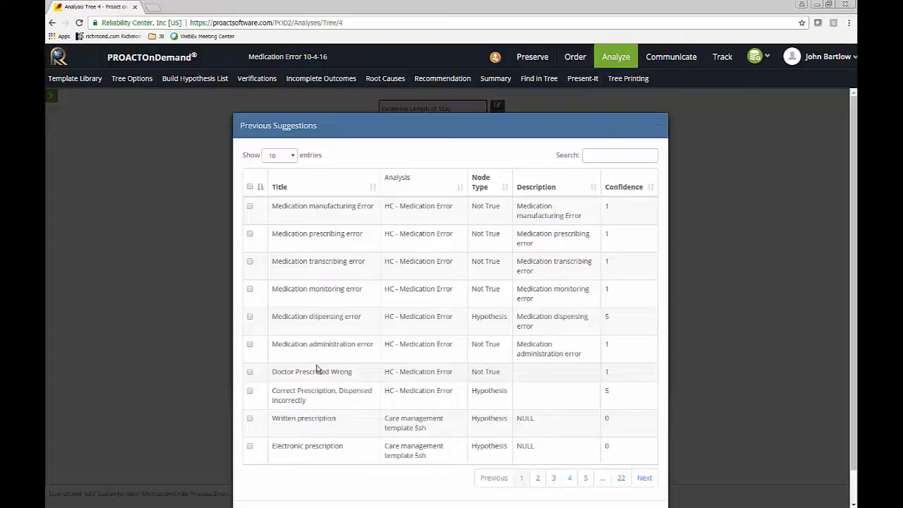
Step: Add the medication manufacturing, prescribing, transcribing, monitoring, dispensing and administration errors from the previous suggestions beneath the Medication Order Process Error node
{"action": "left_click", "coordinate": [249, 207]}
{"action": "left_click", "coordinate": [249, 234]}
{"action": "left_click", "coordinate": [250, 262]}
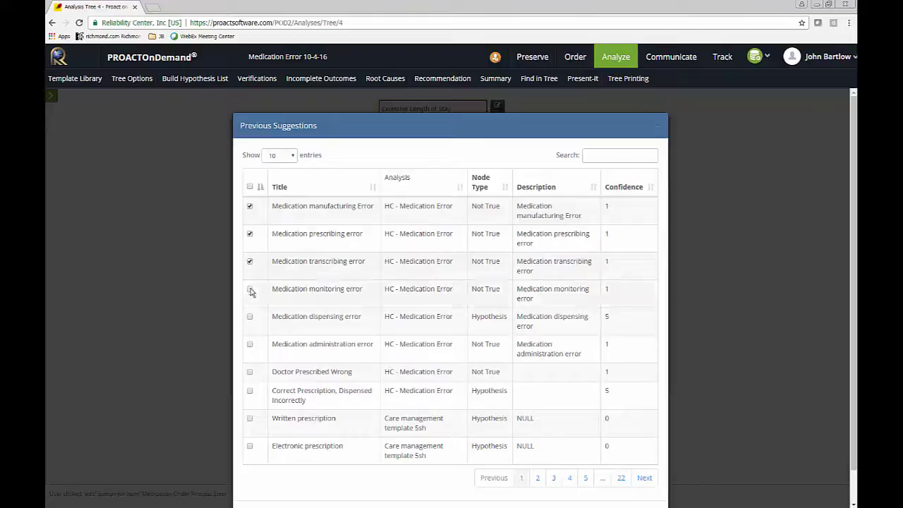
{"action": "left_click", "coordinate": [250, 290]}
{"action": "left_click", "coordinate": [250, 317]}
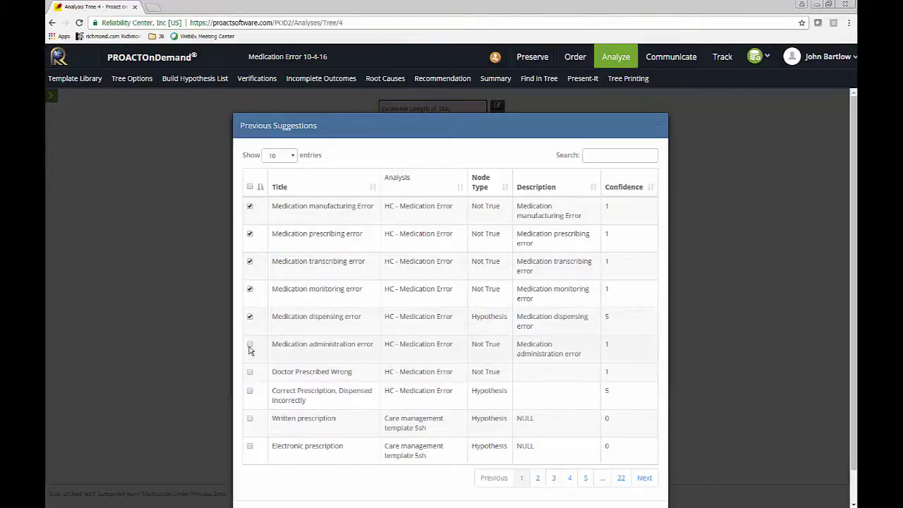
{"action": "left_click", "coordinate": [250, 346]}
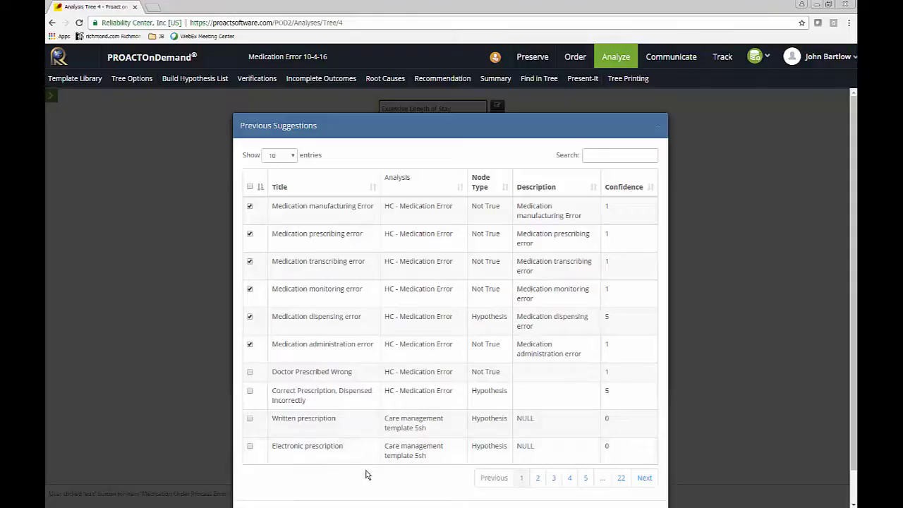
{"action": "scroll", "coordinate": [374, 477], "scroll_direction": "down", "scroll_amount": 1}
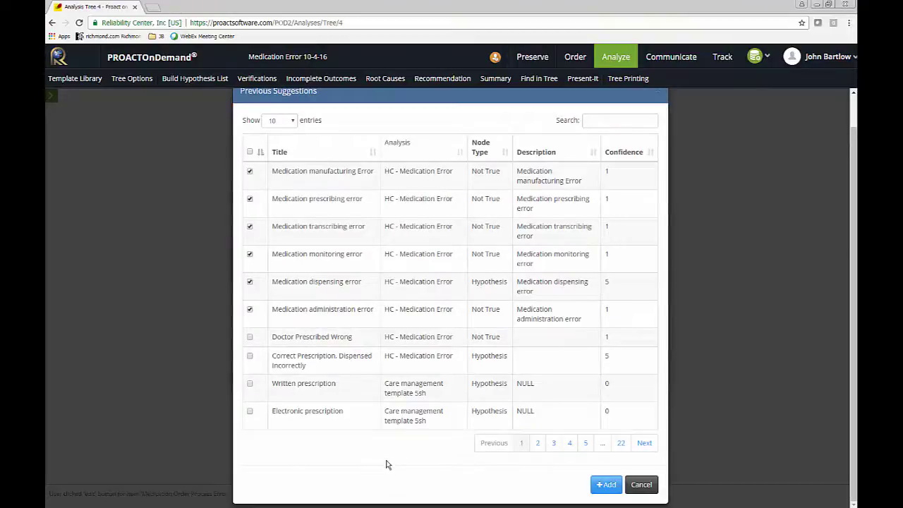
{"action": "left_click", "coordinate": [604, 487]}
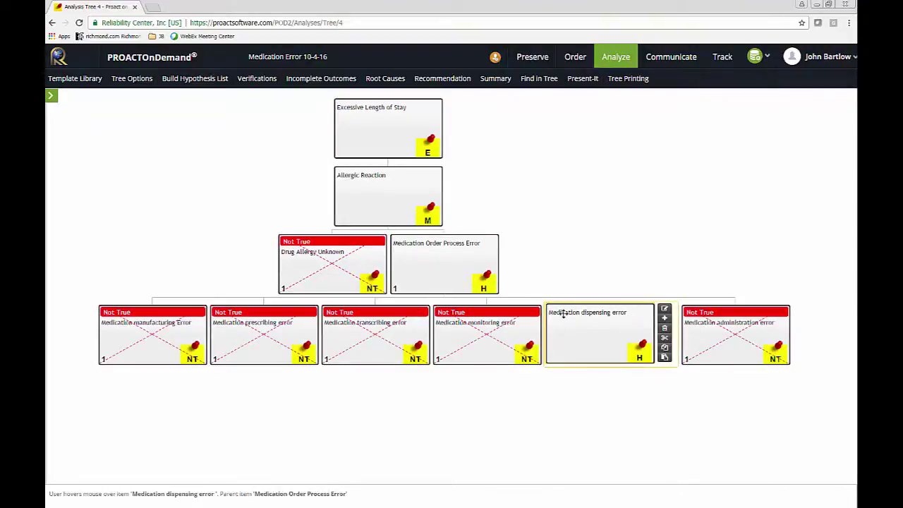
Step: Add a hypothesis named "Wrong type of drug dispensed" under the Medication dispensing error node and save it
{"action": "left_click", "coordinate": [664, 318]}
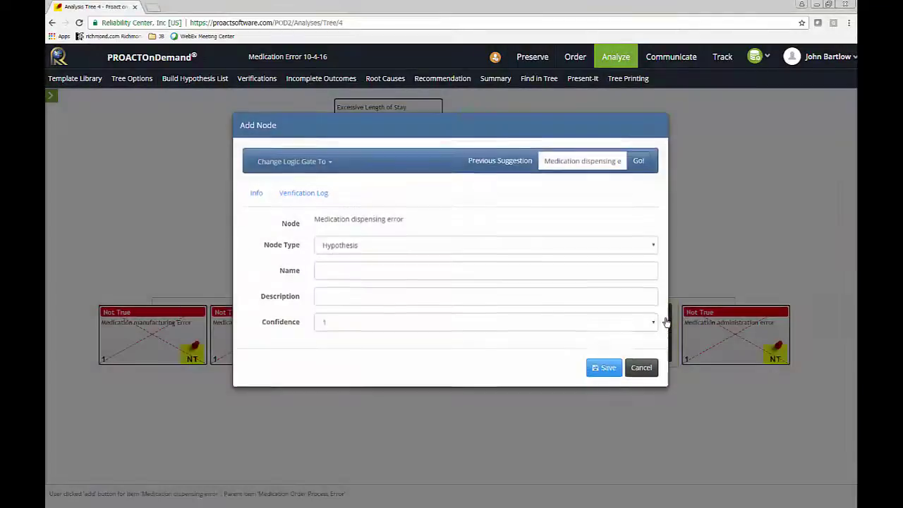
{"action": "left_click", "coordinate": [347, 273]}
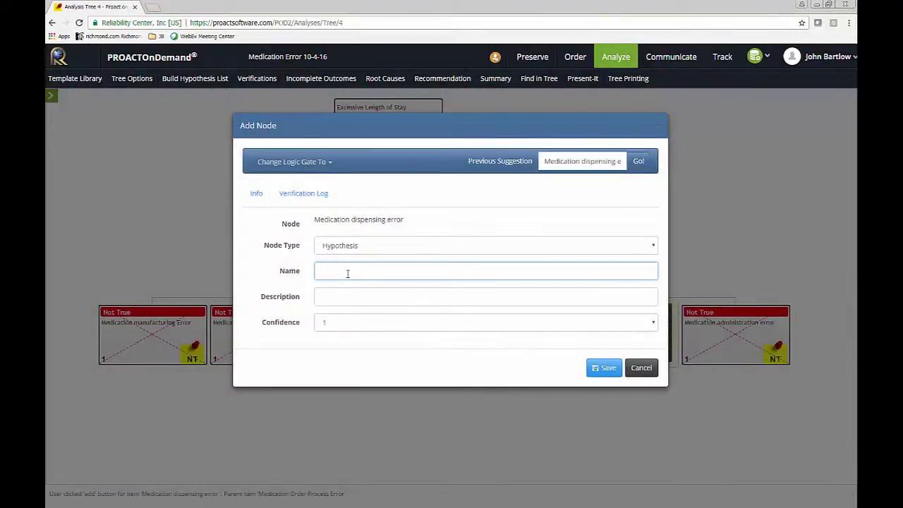
{"action": "type", "text": "Wrong type of drug"}
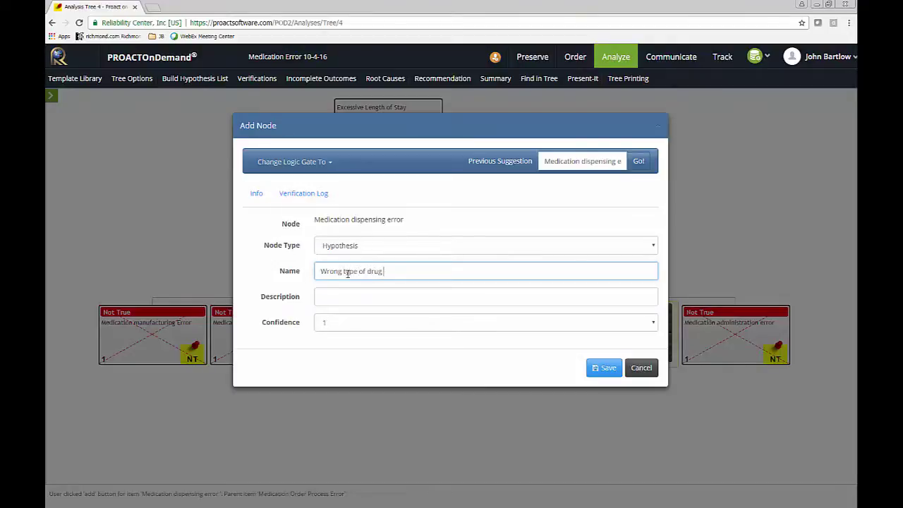
{"action": "type", "text": " dispensed"}
{"action": "left_click", "coordinate": [600, 368]}
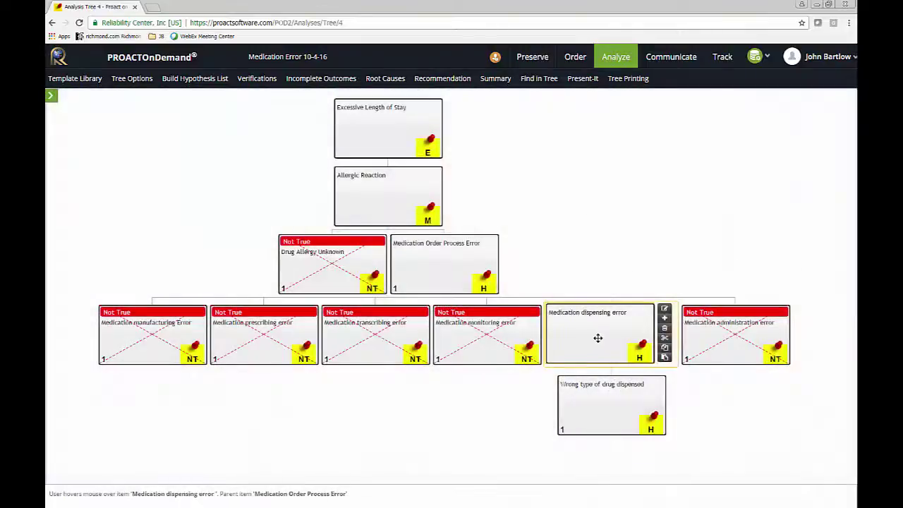
Step: Add a second hypothesis under Medication dispensing error named "Correct Antibiotic, Wrong Version Dispensed" and save it
{"action": "left_click", "coordinate": [664, 319]}
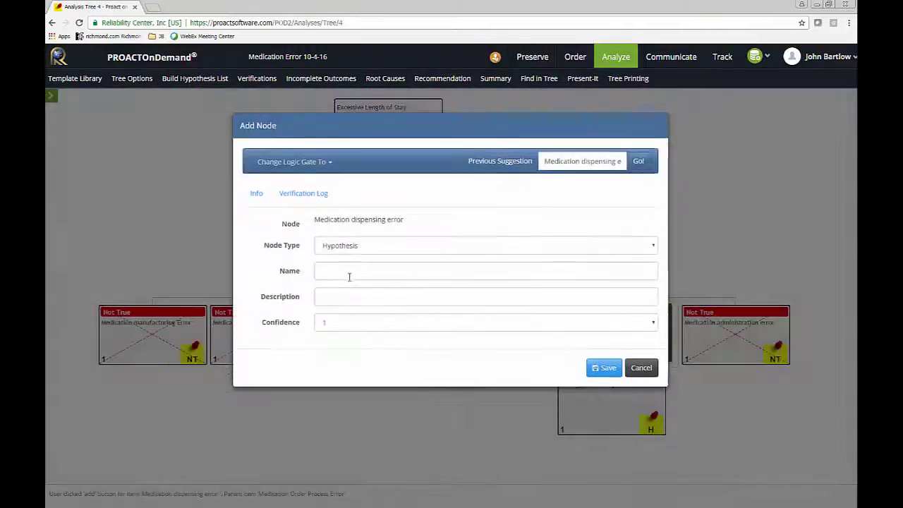
{"action": "left_click", "coordinate": [347, 275]}
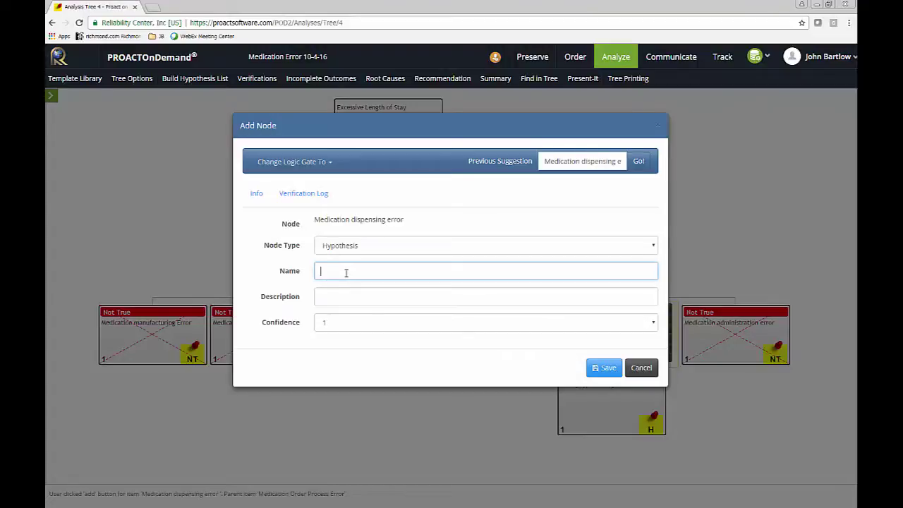
{"action": "type", "text": "Correct"}
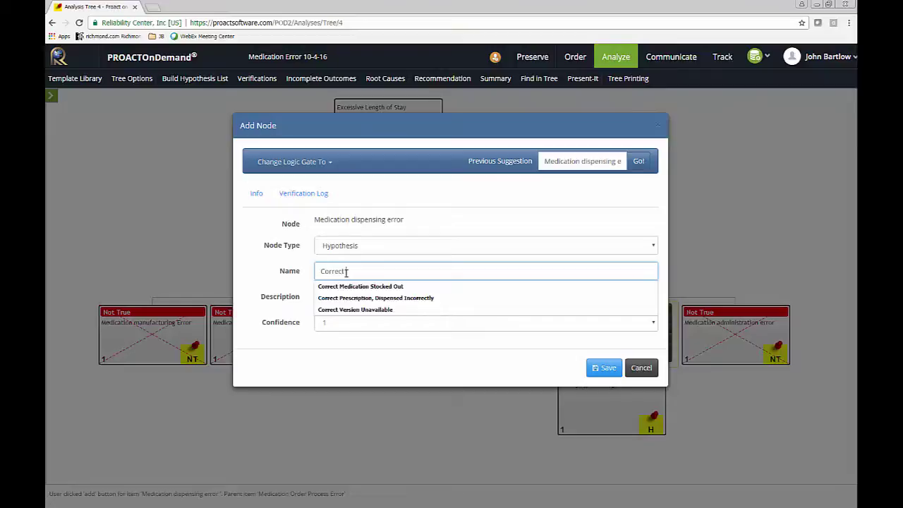
{"action": "type", "text": " an"}
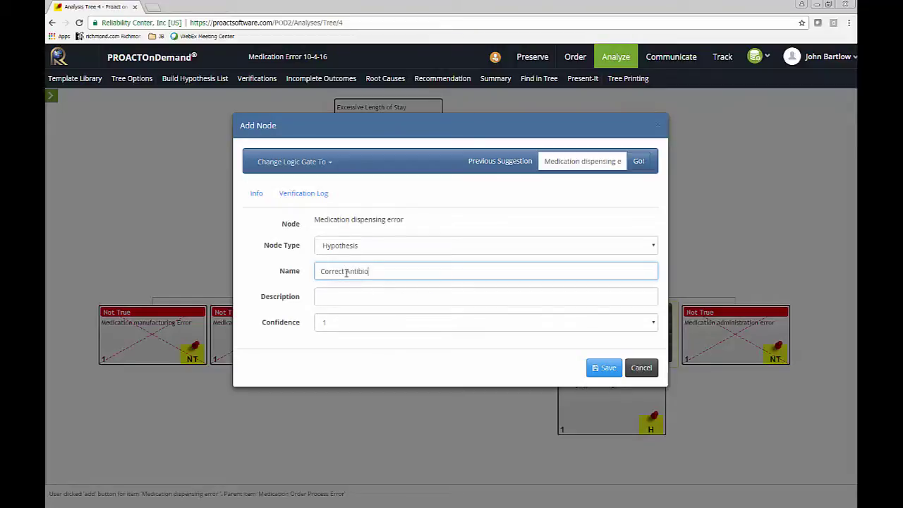
{"action": "type", "text": "tic"}
{"action": "type", "text": "Dispensed"}
{"action": "left_click", "coordinate": [597, 368]}
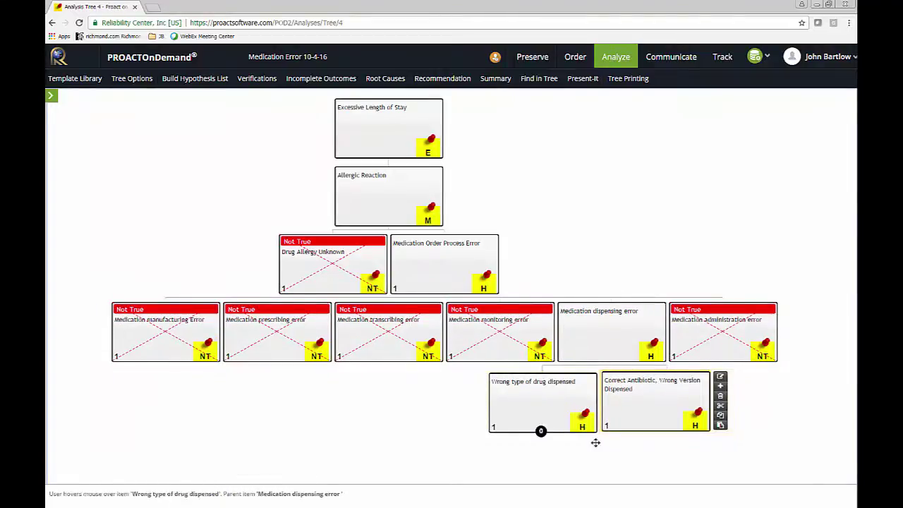
Step: Set the confidence of the Correct Antibiotic, Wrong Version Dispensed hypothesis to 5 and save the node
{"action": "left_click", "coordinate": [720, 379]}
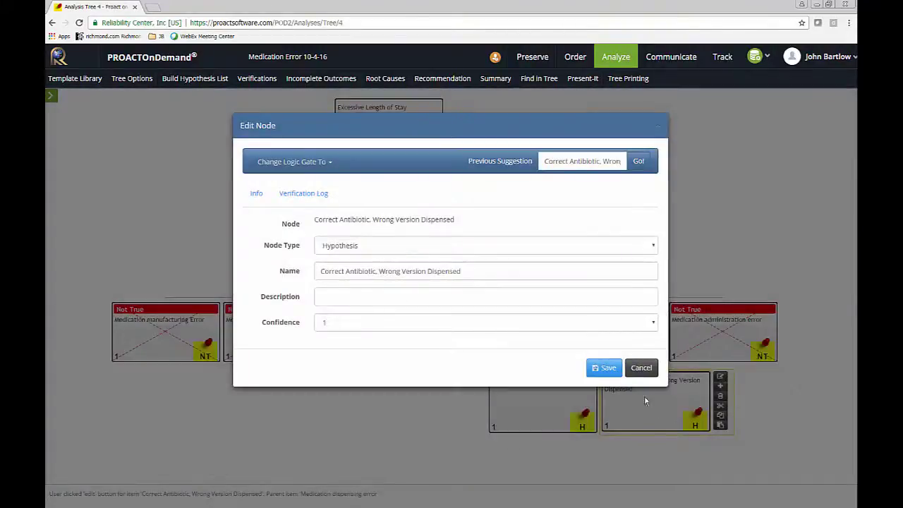
{"action": "left_click", "coordinate": [330, 327]}
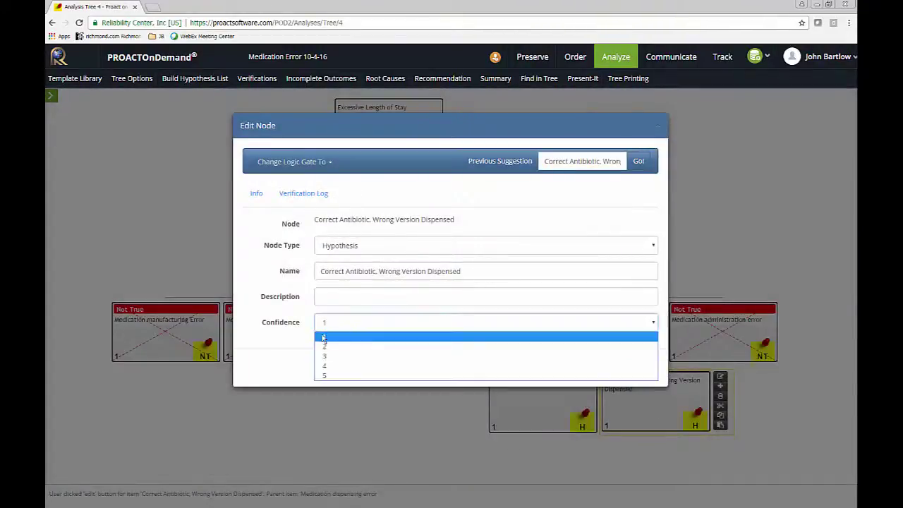
{"action": "left_click", "coordinate": [352, 377]}
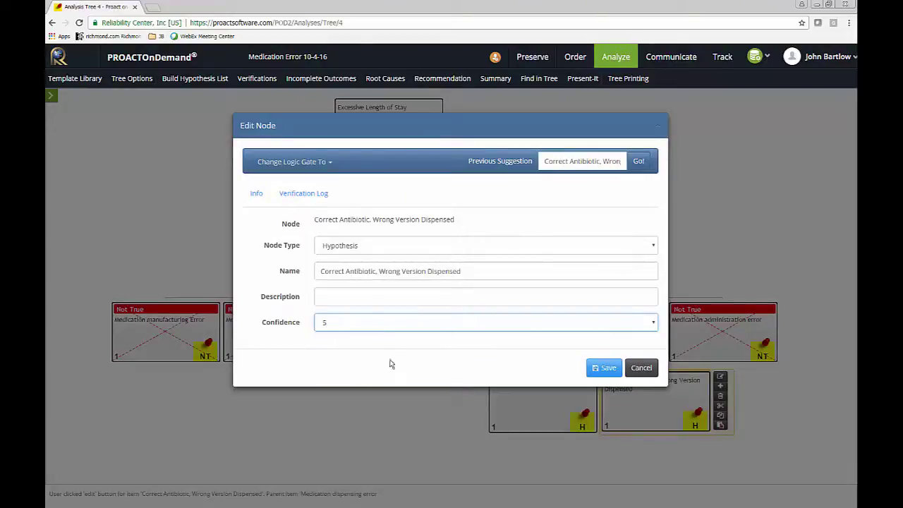
{"action": "left_click", "coordinate": [595, 370]}
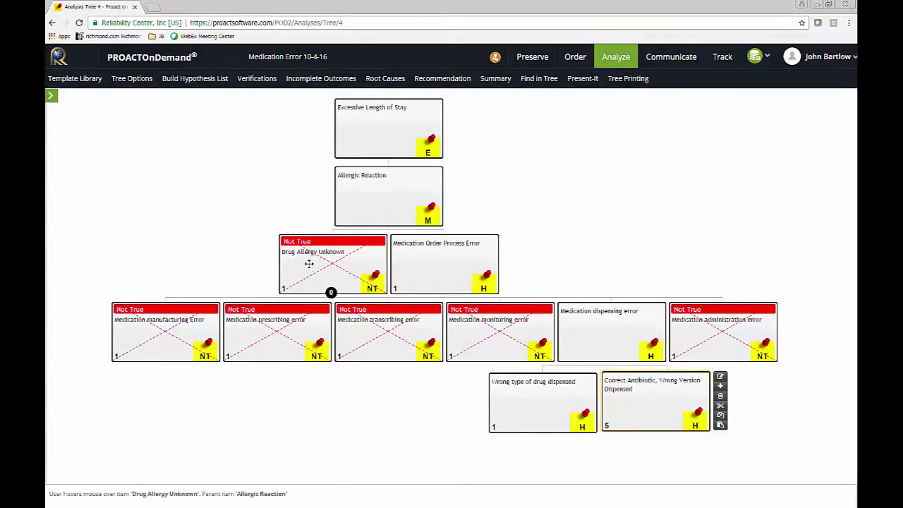
Step: Set the confidence of the Medication dispensing error hypothesis to 5 and save the node
{"action": "left_click", "coordinate": [602, 333]}
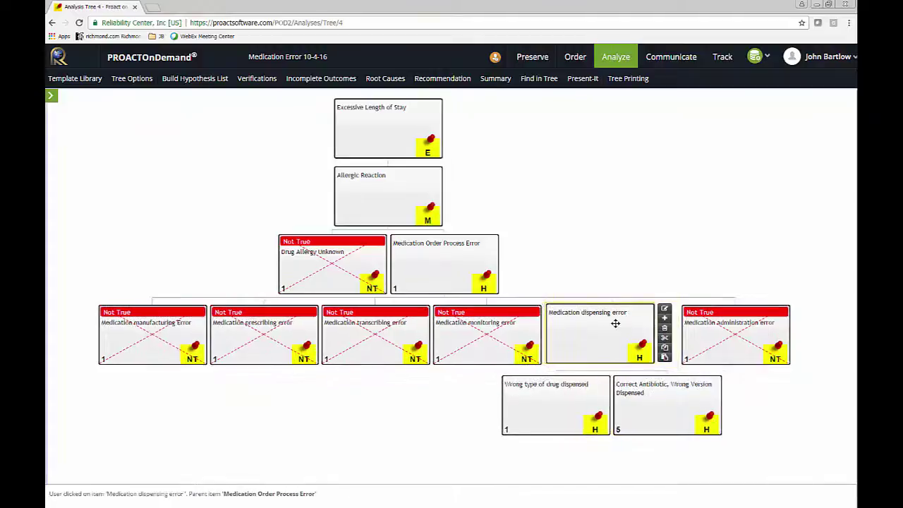
{"action": "left_click", "coordinate": [665, 308]}
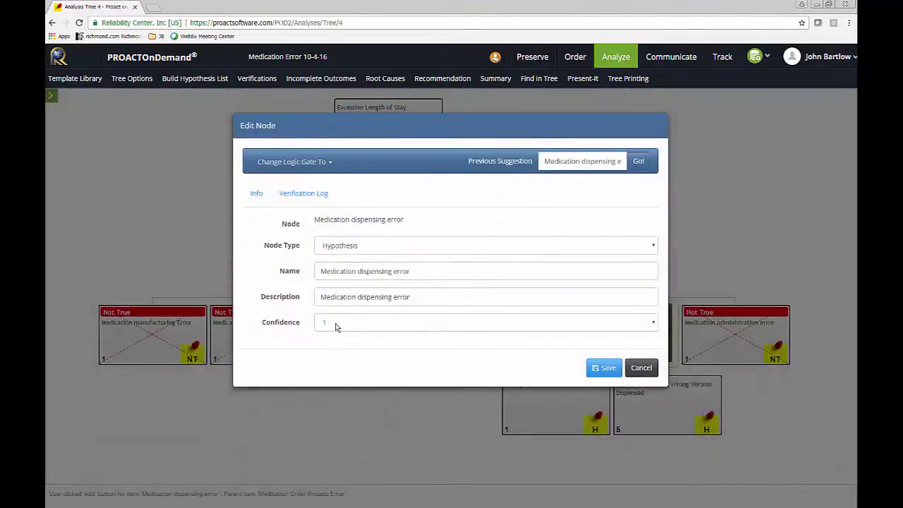
{"action": "left_click", "coordinate": [336, 323]}
{"action": "left_click", "coordinate": [326, 378]}
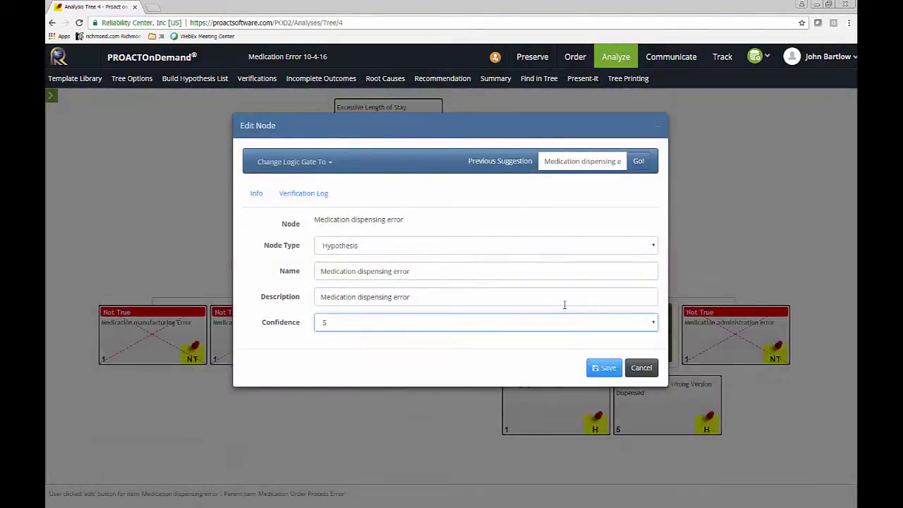
{"action": "left_click", "coordinate": [599, 367]}
Step: Change the node type of the Wrong type of drug dispensed hypothesis to Not True and save the node
{"action": "left_click", "coordinate": [529, 410]}
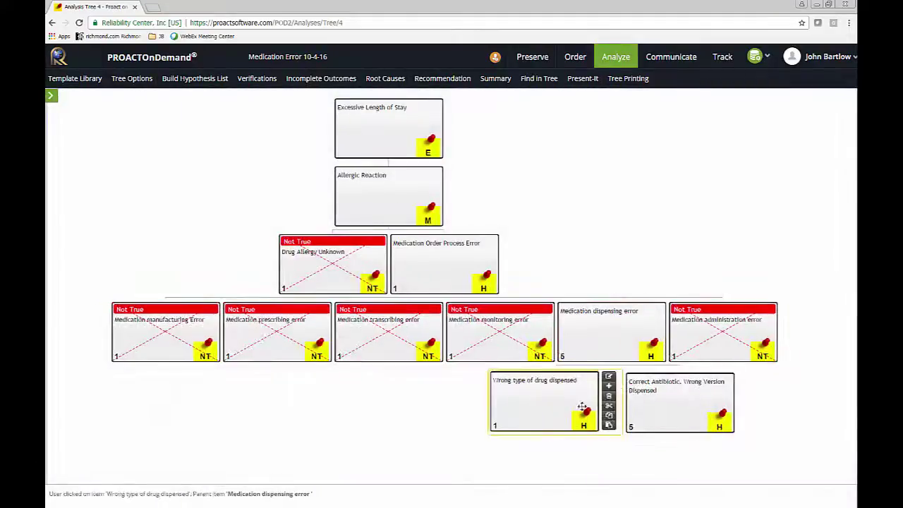
{"action": "left_click", "coordinate": [609, 381]}
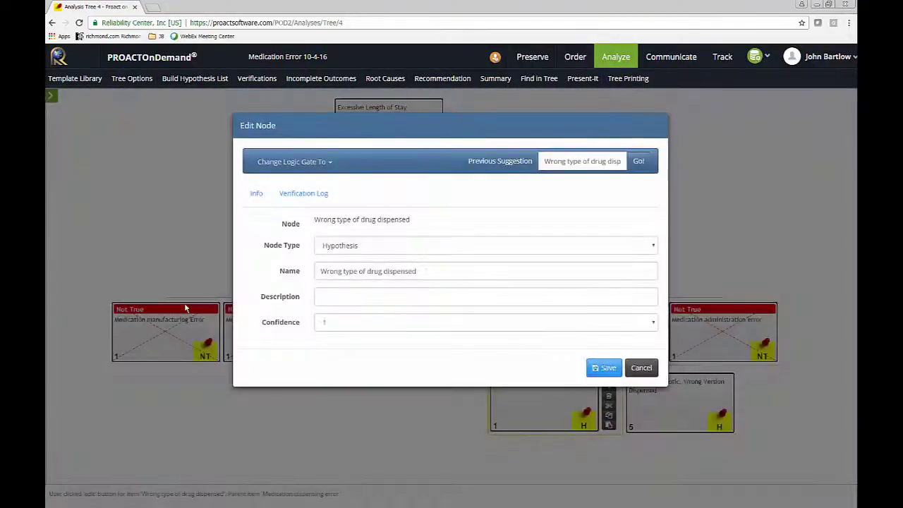
{"action": "left_click", "coordinate": [371, 245]}
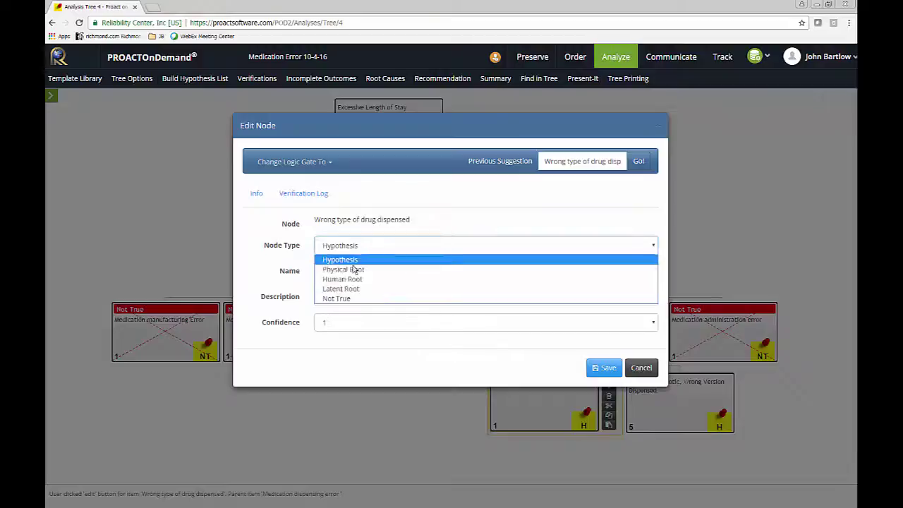
{"action": "left_click", "coordinate": [345, 299]}
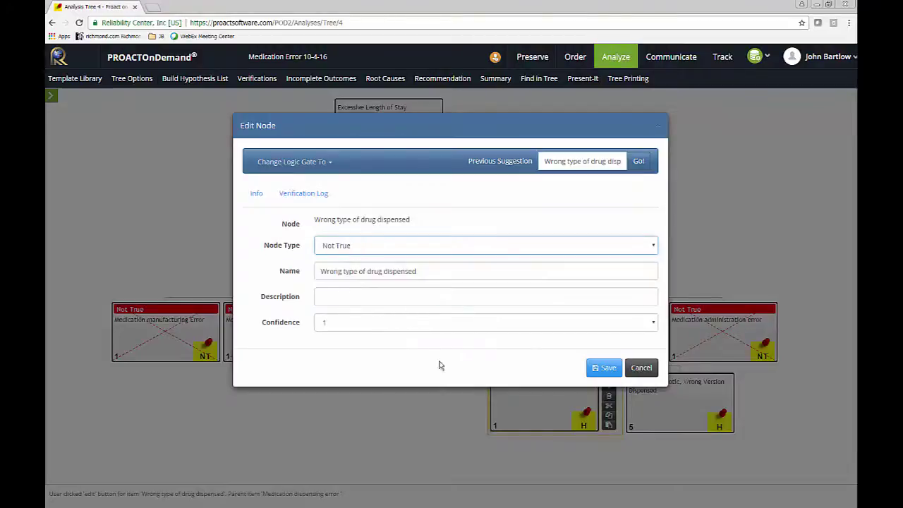
{"action": "left_click", "coordinate": [604, 367]}
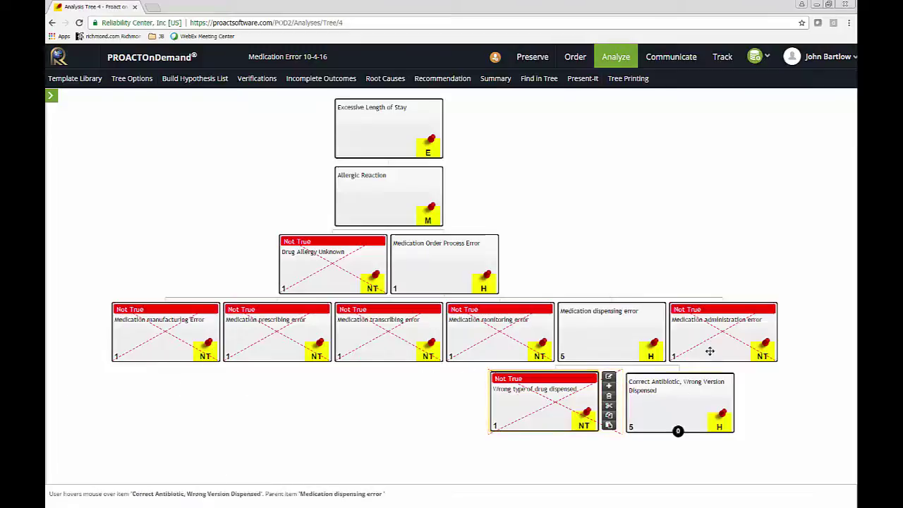
Step: Add a hypothesis named "Correct Version is Unavailable" under the Correct Antibiotic, Wrong Version Dispensed node and save it
{"action": "left_click", "coordinate": [676, 400]}
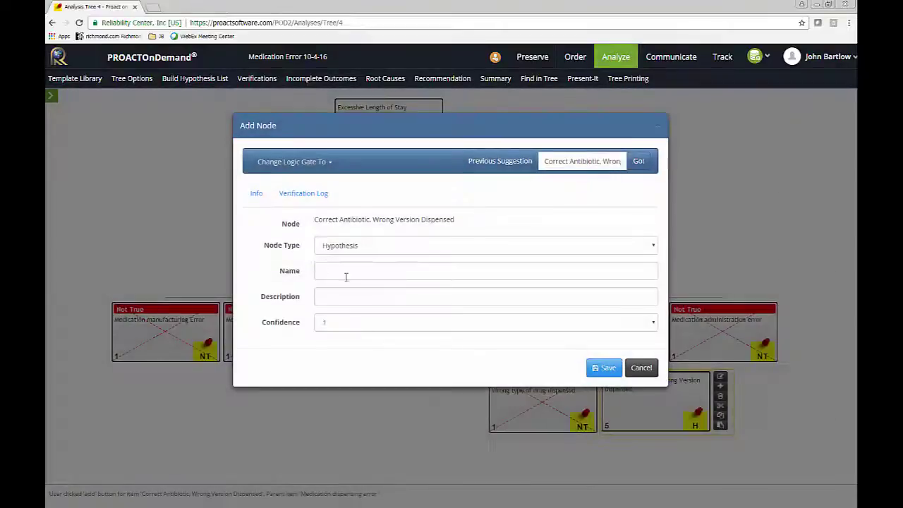
{"action": "left_click", "coordinate": [350, 271]}
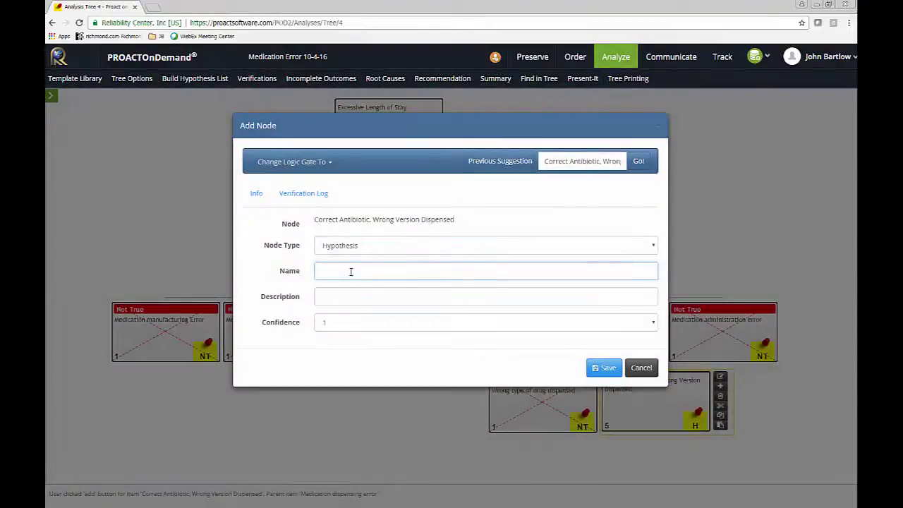
{"action": "type", "text": "Correct Version"}
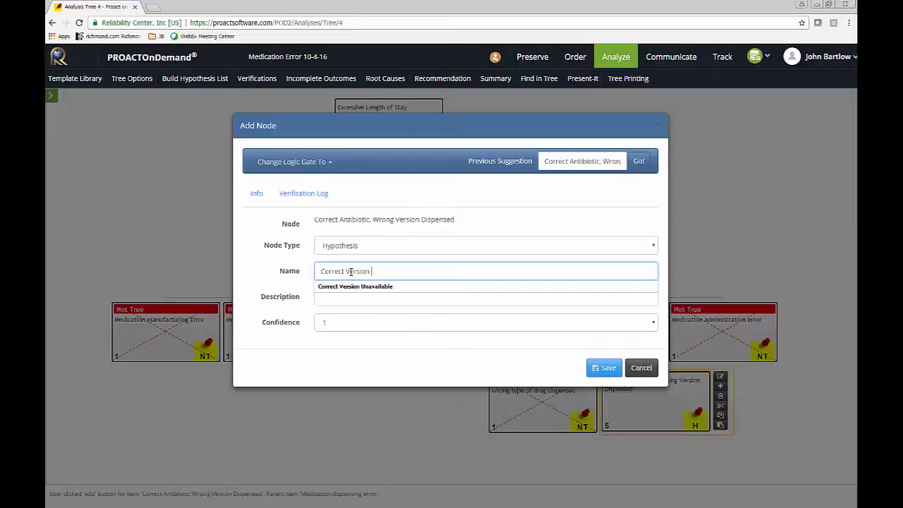
{"action": "type", "text": " is Unavail"}
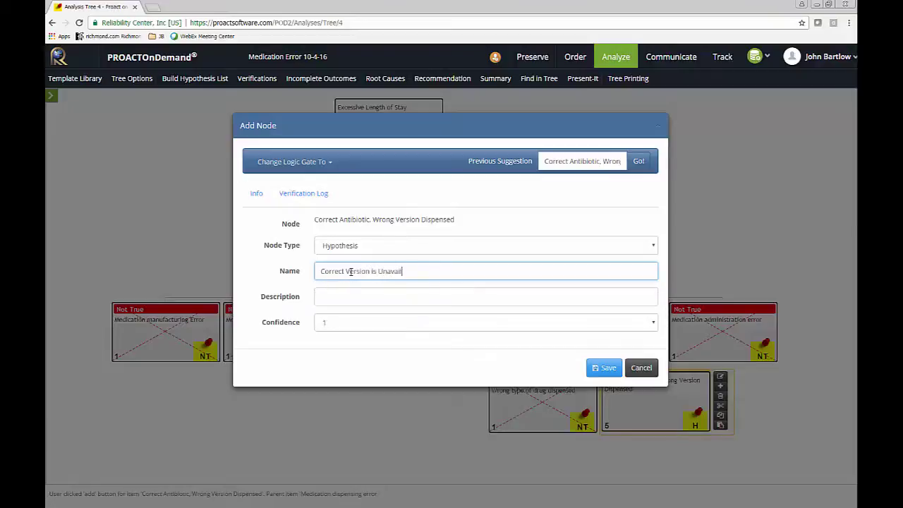
{"action": "type", "text": "able"}
{"action": "left_click", "coordinate": [605, 368]}
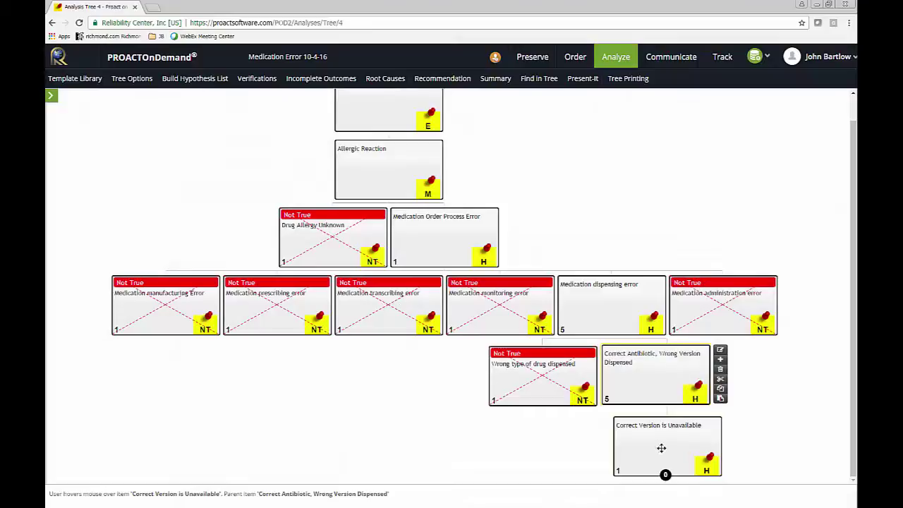
Step: Add a hypothesis named "Decision to curb scope of formulary" under the Correct Version is Unavailable node and save it
{"action": "left_click", "coordinate": [721, 429]}
{"action": "left_click", "coordinate": [342, 272]}
{"action": "type", "text": "Decision"}
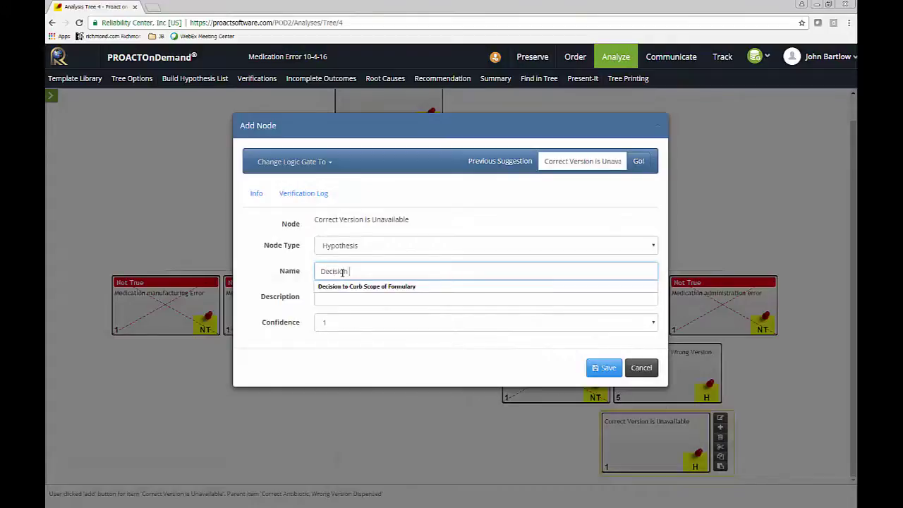
{"action": "type", "text": " to curb scope of formu"}
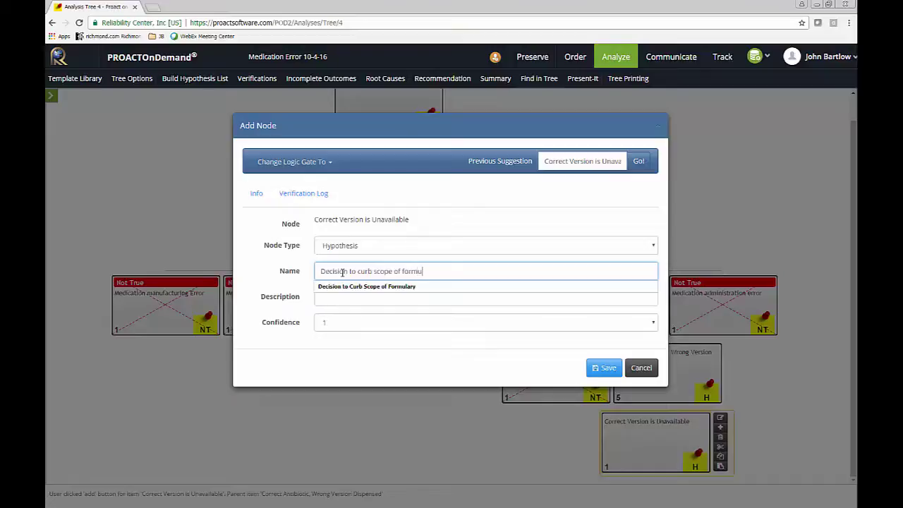
{"action": "type", "text": "lary"}
{"action": "left_click", "coordinate": [599, 370]}
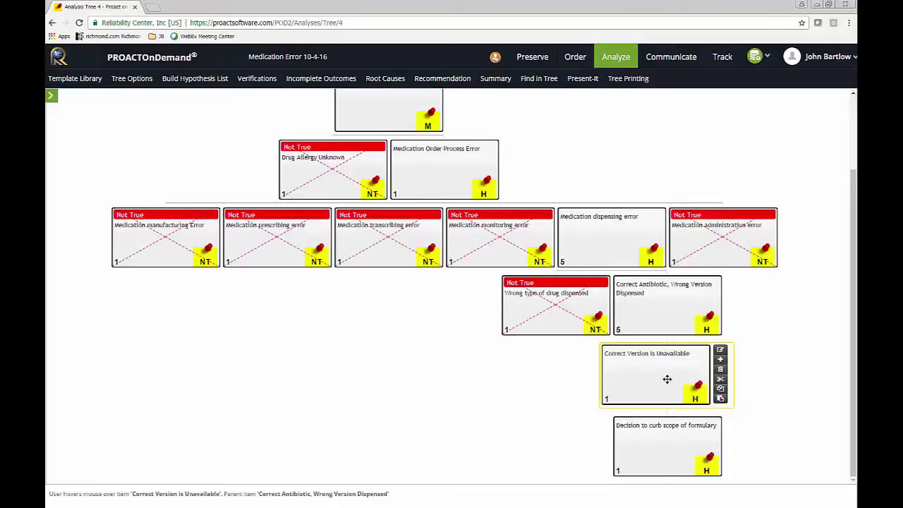
Step: Add a hypothesis named "Correct meds stocked out" under the Correct Version is Unavailable node and save it
{"action": "left_click", "coordinate": [721, 359]}
{"action": "left_click", "coordinate": [367, 274]}
{"action": "type", "text": "Correct meds stocked out"}
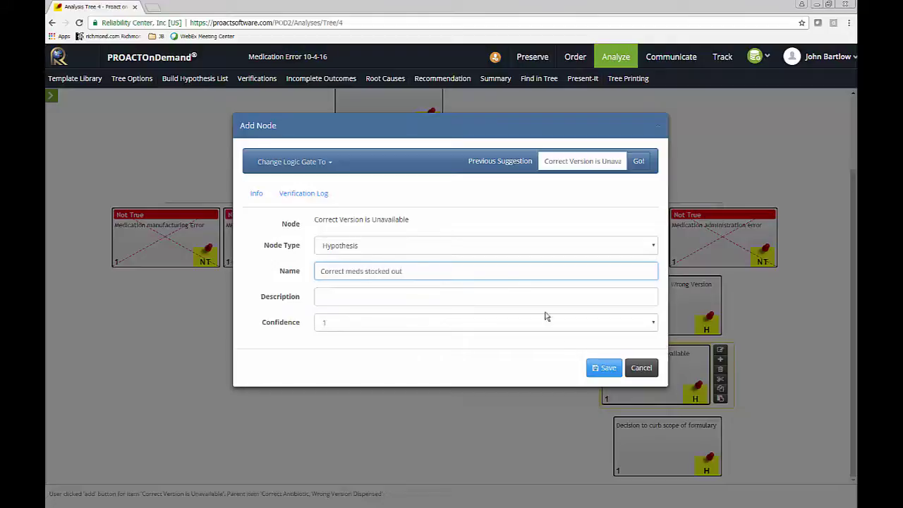
{"action": "left_click", "coordinate": [605, 367]}
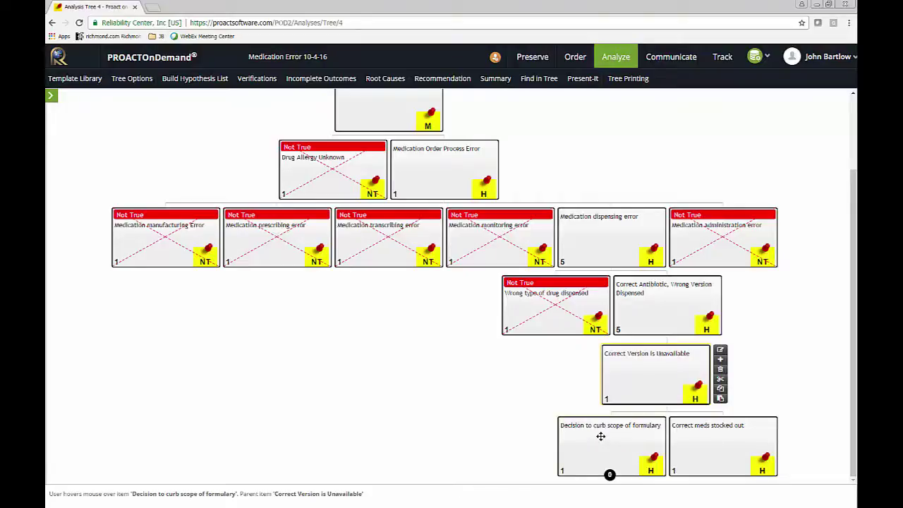
Step: Build a hypothesis list for the Decision to curb scope of formulary node with "Cost Reduction effort in place" and "No input requested from physicians"
{"action": "left_click", "coordinate": [601, 436]}
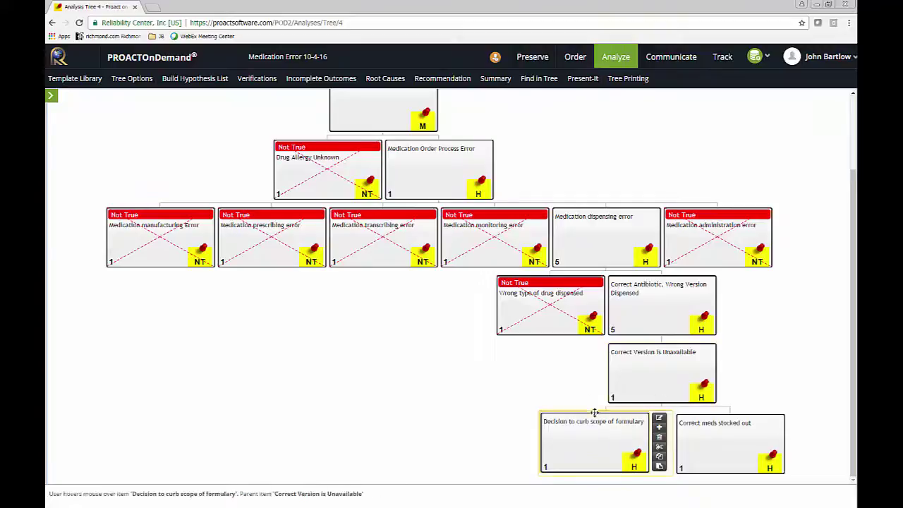
{"action": "left_click", "coordinate": [194, 79]}
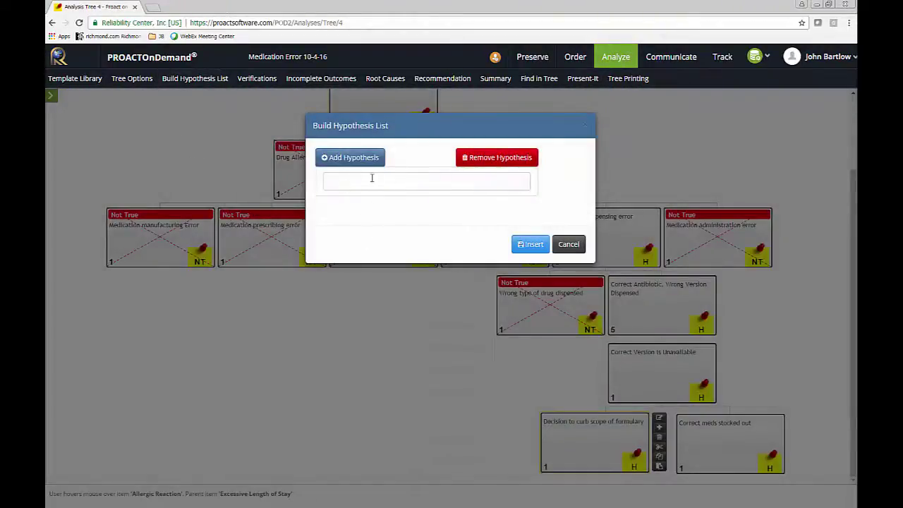
{"action": "left_click", "coordinate": [369, 181]}
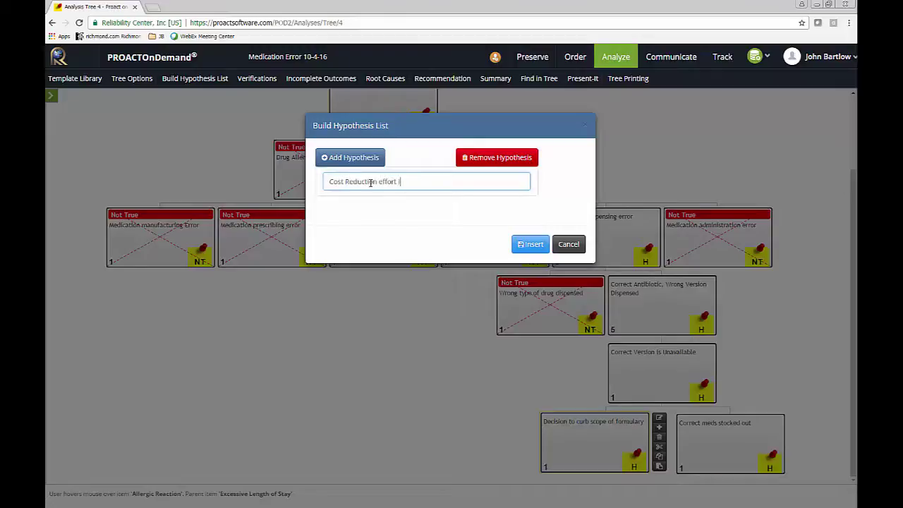
{"action": "type", "text": "e"}
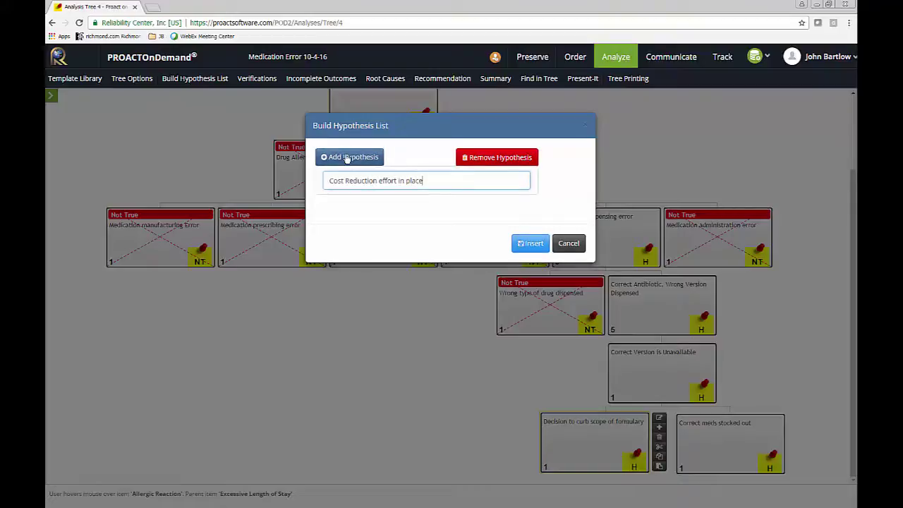
{"action": "left_click", "coordinate": [347, 157]}
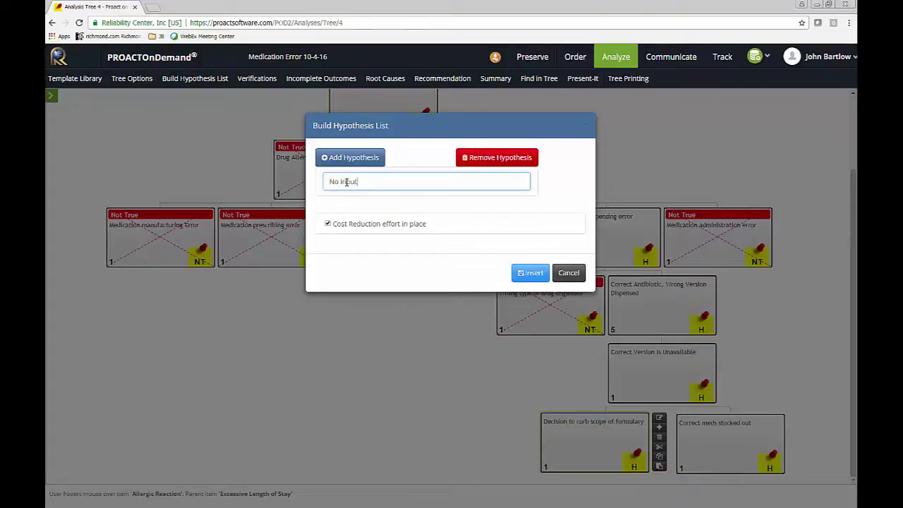
{"action": "type", "text": "equested from physicians"}
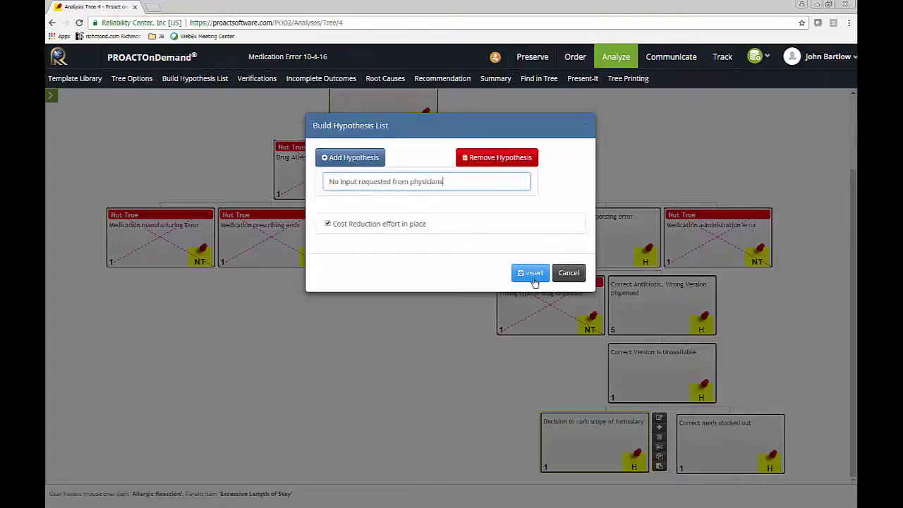
{"action": "left_click", "coordinate": [351, 160]}
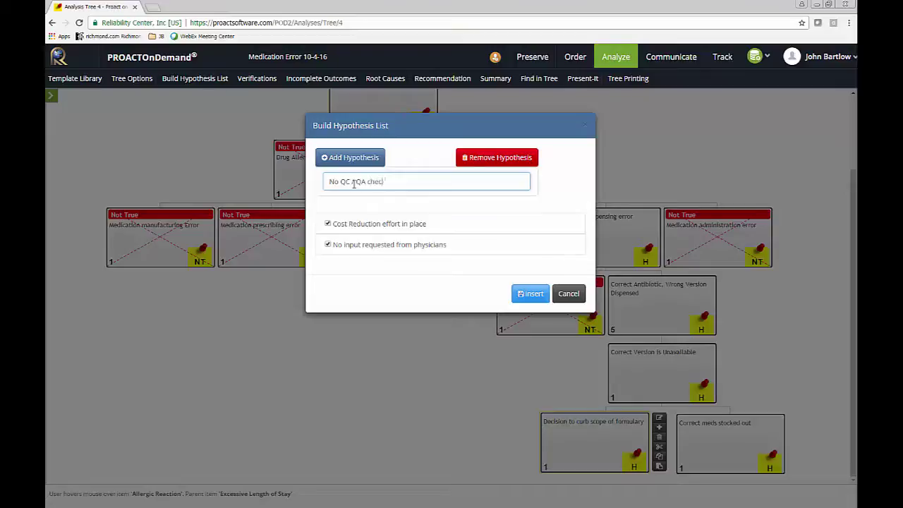
Step: Add "No QC / QA check on formulary design" to the hypothesis list and insert the list into the tree
{"action": "type", "text": "rmulary design"}
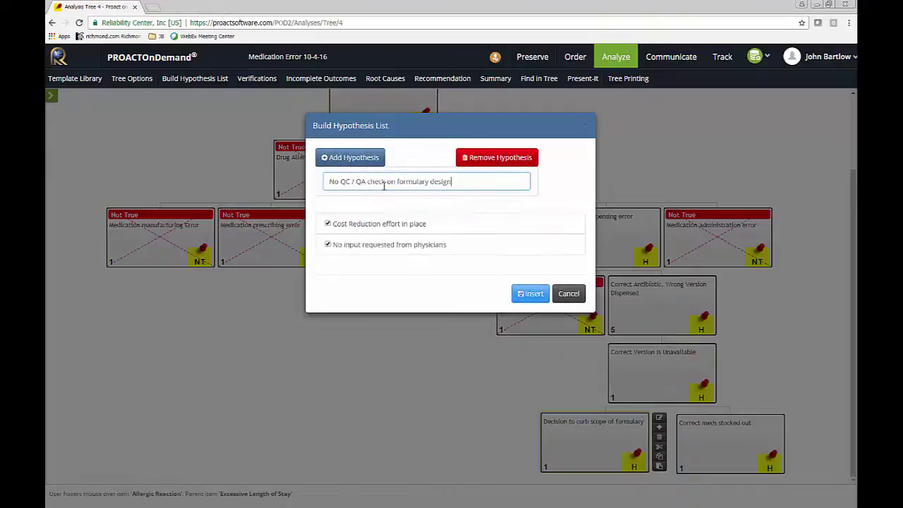
{"action": "left_click", "coordinate": [345, 160]}
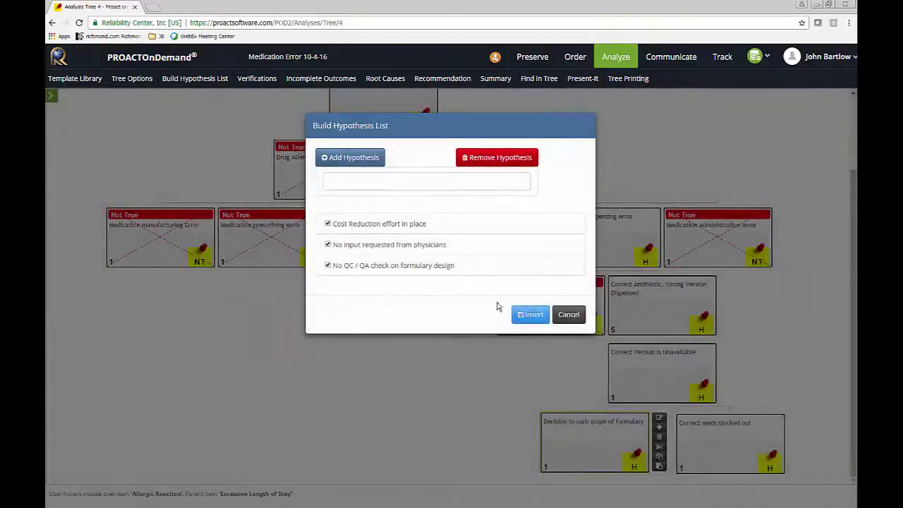
{"action": "left_click", "coordinate": [531, 316]}
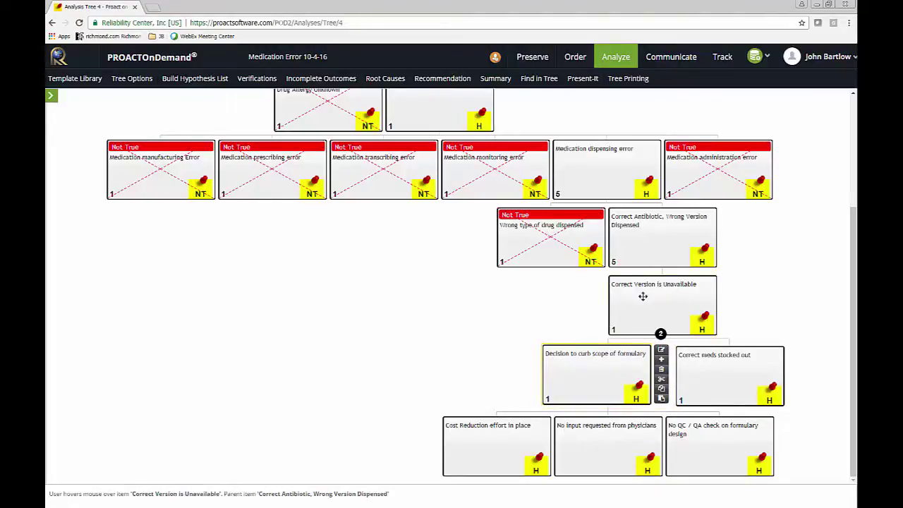
Step: Change the node type of the Correct Version is Unavailable hypothesis to Physical Root and save the node
{"action": "scroll", "coordinate": [677, 299], "scroll_direction": "up", "scroll_amount": 1}
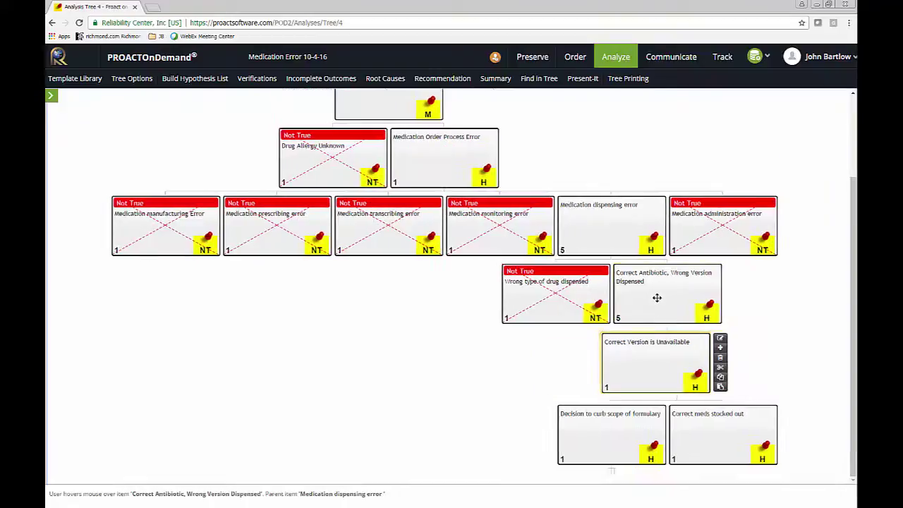
{"action": "left_click", "coordinate": [720, 337]}
{"action": "left_click", "coordinate": [338, 249]}
{"action": "left_click", "coordinate": [337, 270]}
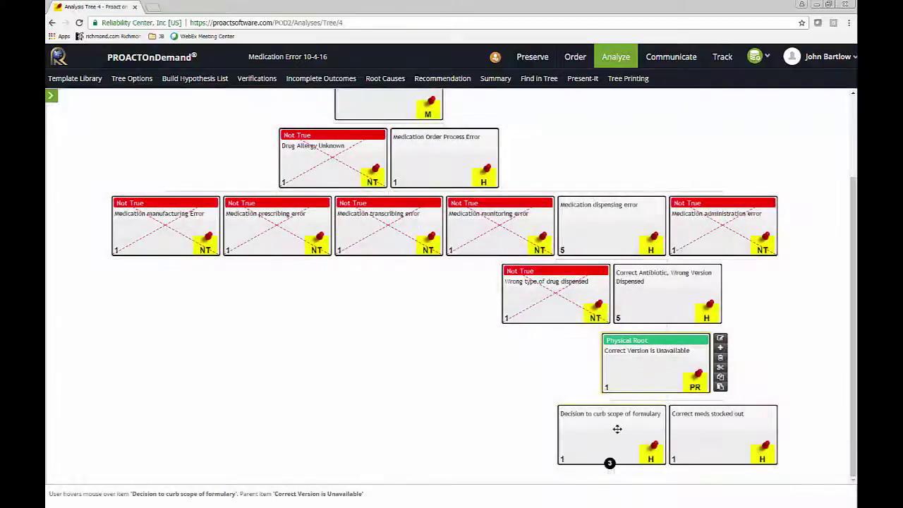
Step: Change the node type of the Decision to curb scope of formulary hypothesis to Human Root and save the node
{"action": "left_click", "coordinate": [616, 428]}
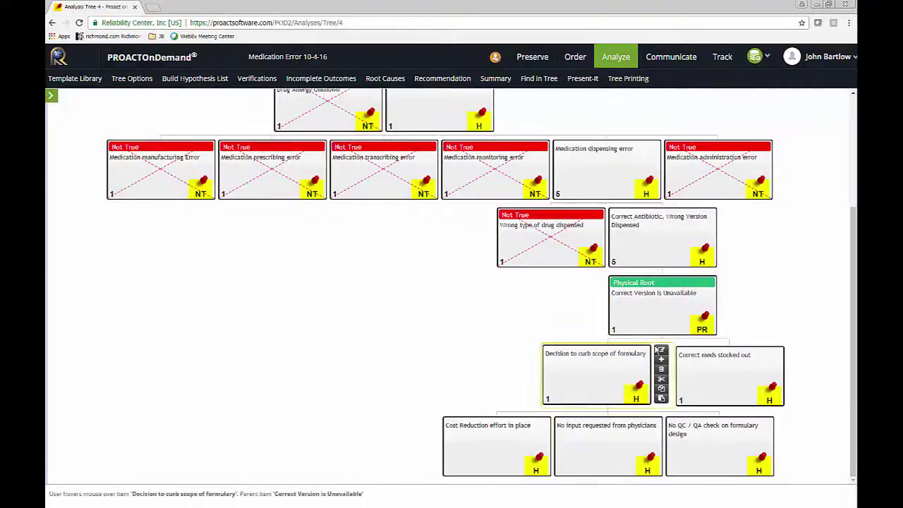
{"action": "left_click", "coordinate": [661, 350]}
{"action": "left_click", "coordinate": [355, 247]}
{"action": "left_click", "coordinate": [342, 279]}
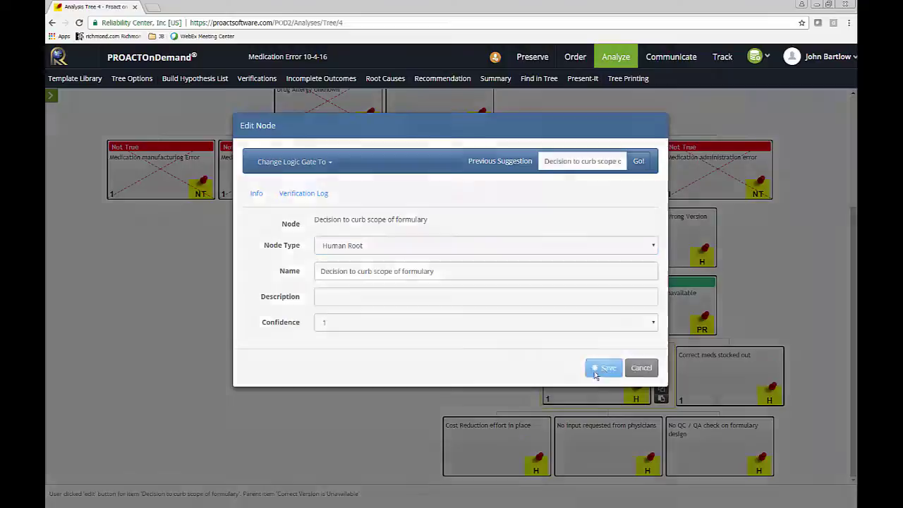
{"action": "left_click", "coordinate": [590, 374]}
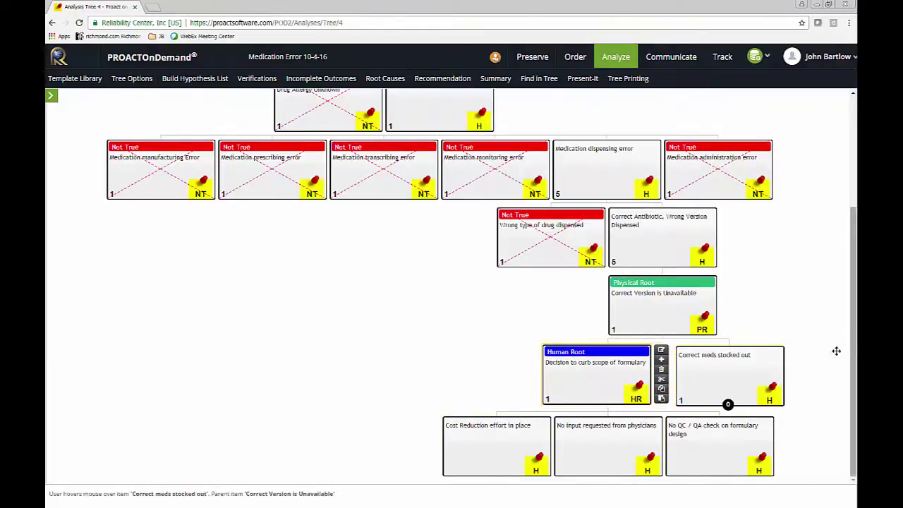
Step: Change the node type of the Cost Reduction effort in place hypothesis to Latent Root and save the node
{"action": "left_click", "coordinate": [499, 440]}
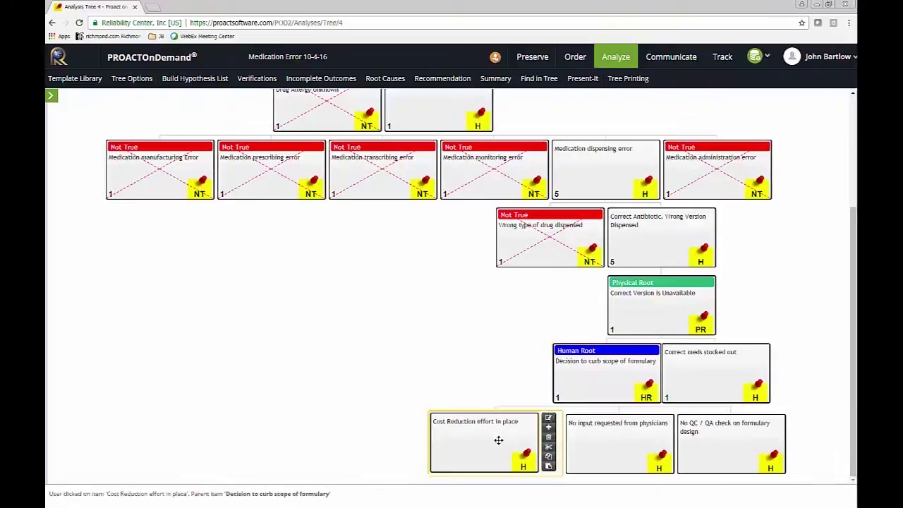
{"action": "left_click", "coordinate": [548, 421]}
{"action": "left_click", "coordinate": [352, 247]}
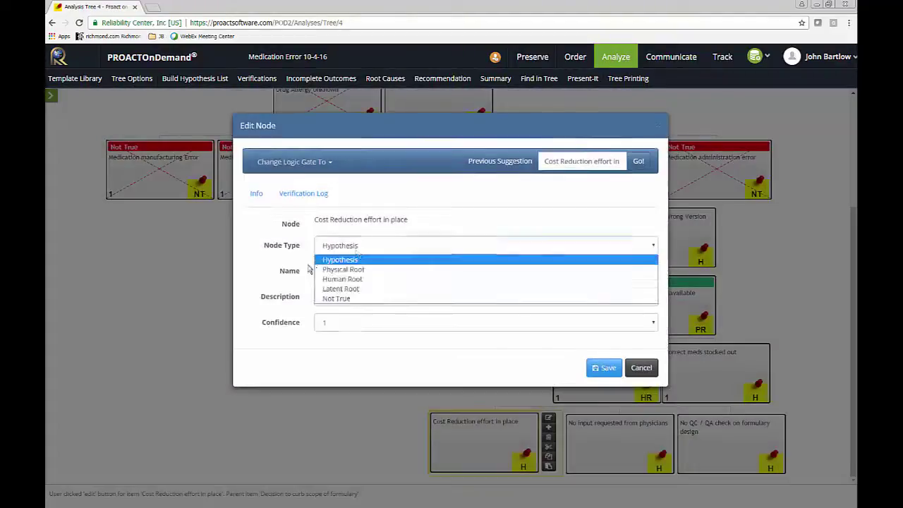
{"action": "left_click", "coordinate": [341, 289]}
{"action": "left_click", "coordinate": [604, 368]}
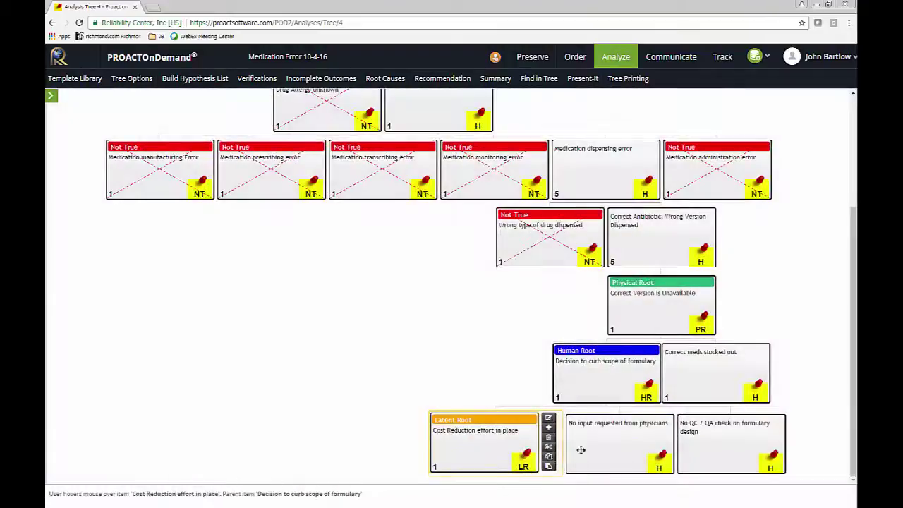
Step: Change the node type of the No input requested from physicians hypothesis to Latent Root and save the node
{"action": "left_click", "coordinate": [586, 445]}
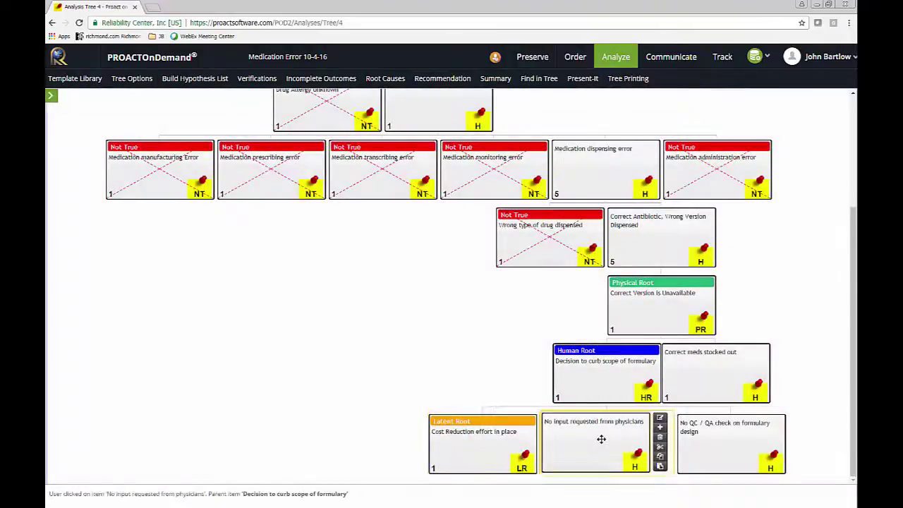
{"action": "left_click", "coordinate": [661, 420]}
{"action": "left_click", "coordinate": [355, 247]}
{"action": "left_click", "coordinate": [353, 288]}
{"action": "left_click", "coordinate": [606, 368]}
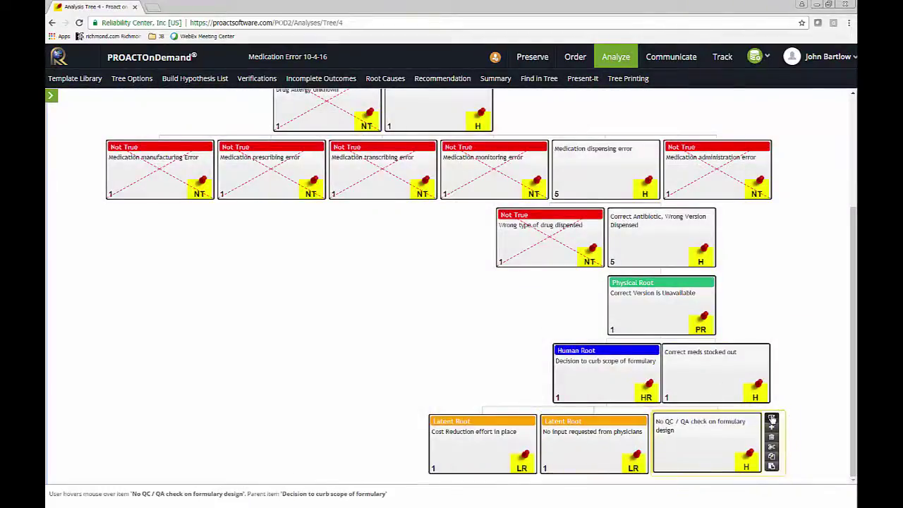
Step: Change the node type of the No QC / QA check on formulary design hypothesis to Latent Root and save the node
{"action": "left_click", "coordinate": [771, 417]}
{"action": "left_click", "coordinate": [355, 246]}
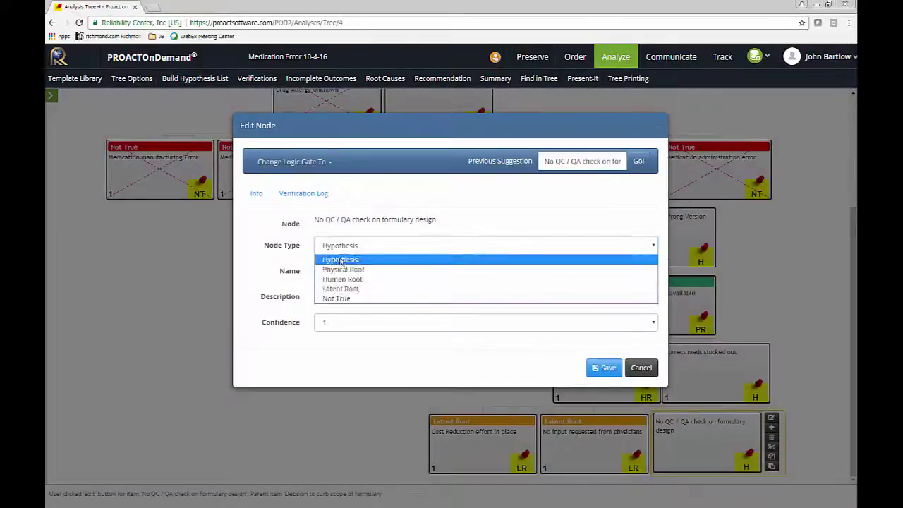
{"action": "left_click", "coordinate": [360, 289]}
{"action": "left_click", "coordinate": [604, 368]}
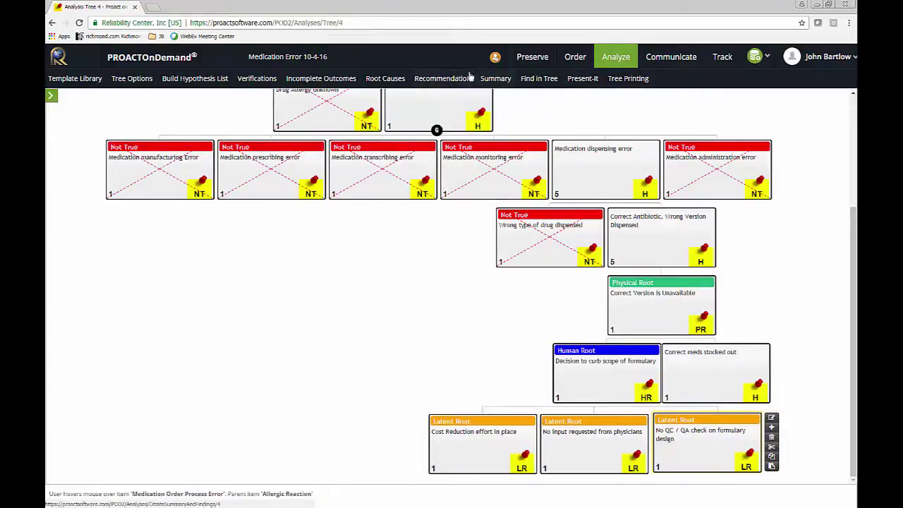
Step: Start a new recommendation and link it to the root cause "No QC / QA check on formulary design"
{"action": "left_click", "coordinate": [438, 79]}
{"action": "left_click", "coordinate": [289, 112]}
{"action": "left_click", "coordinate": [346, 114]}
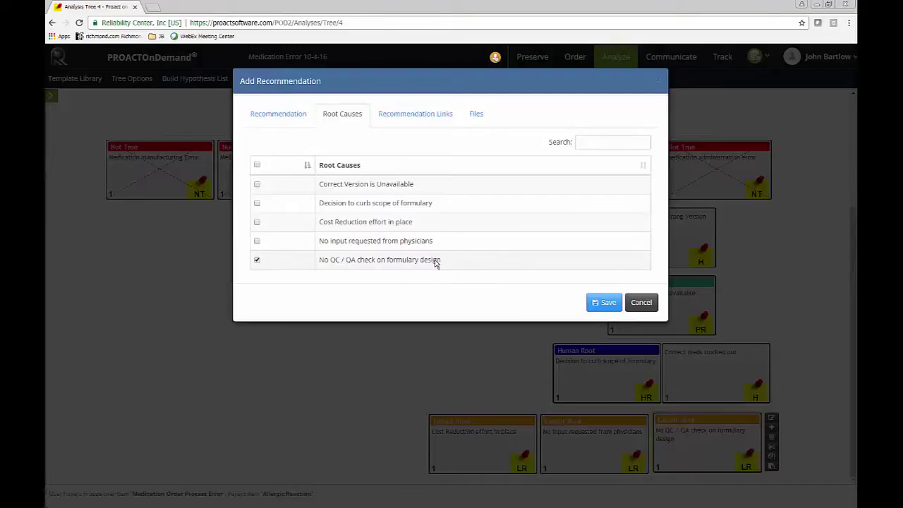
Step: Assign a responsible person to the recommendation and set its metric to track to "Frequency of ADE's"
{"action": "left_click", "coordinate": [269, 117]}
{"action": "left_click", "coordinate": [527, 158]}
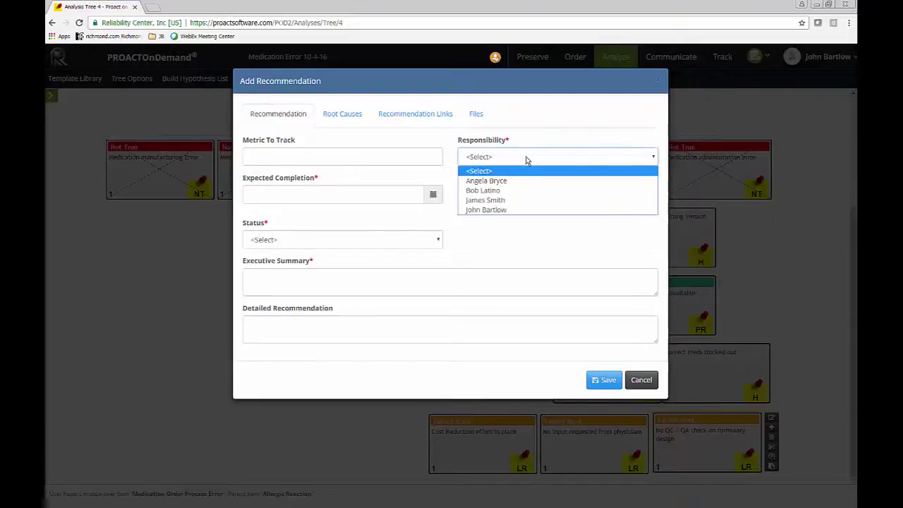
{"action": "left_click", "coordinate": [506, 210]}
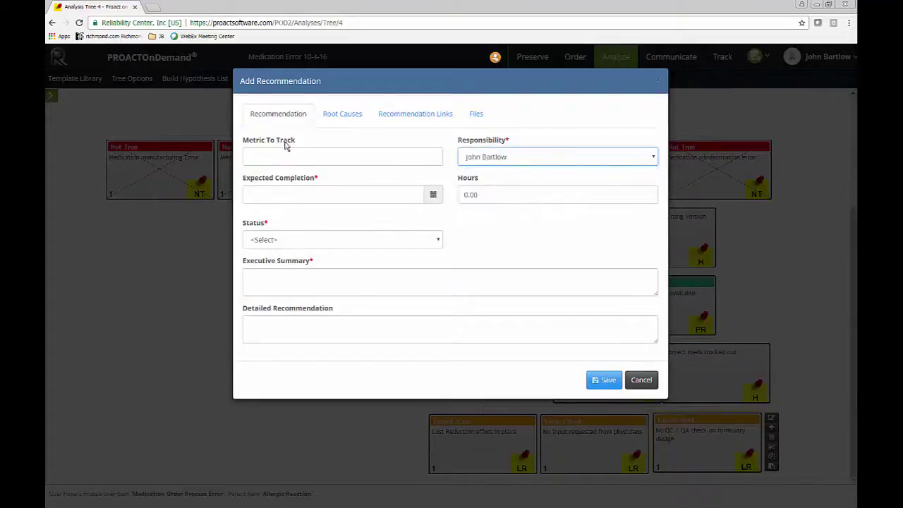
{"action": "left_click", "coordinate": [318, 157]}
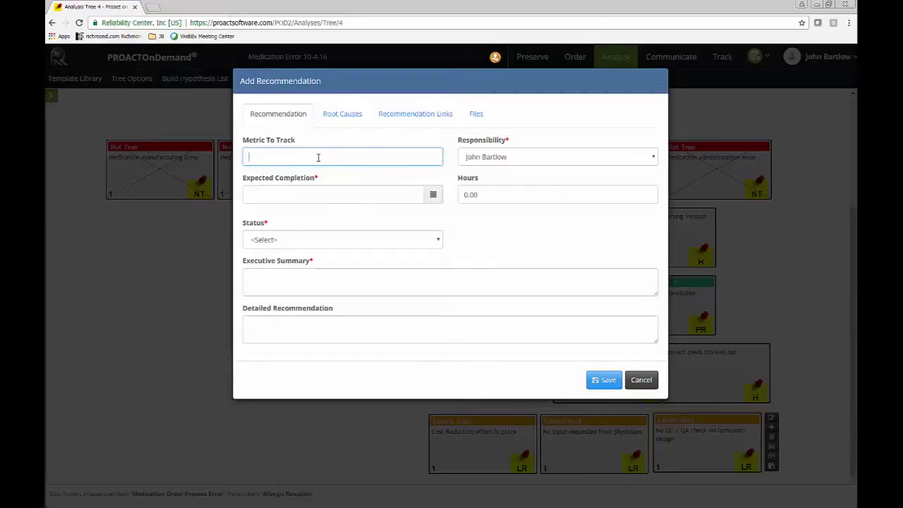
{"action": "type", "text": "Frequency of"}
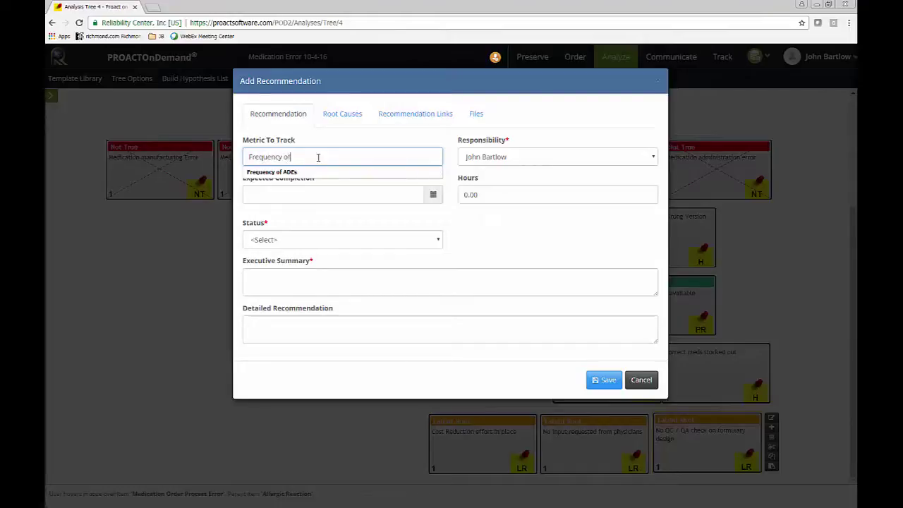
{"action": "type", "text": " ADE's"}
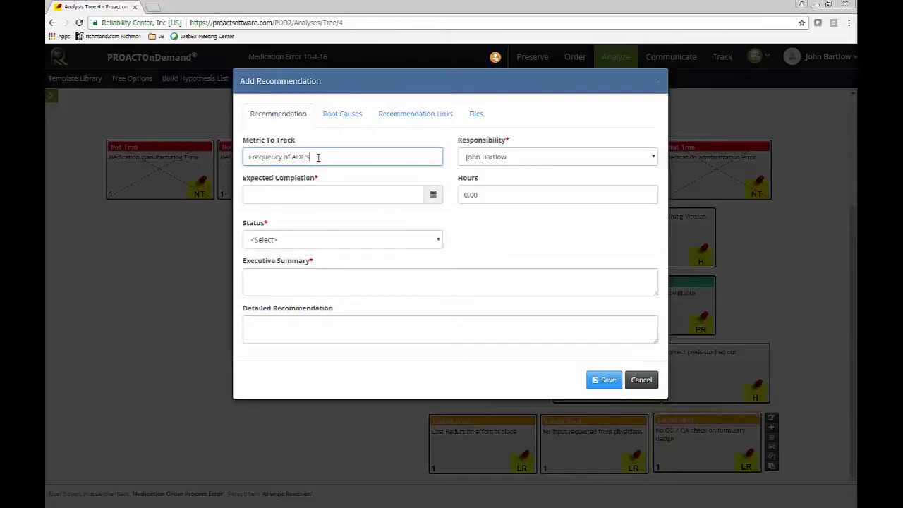
Step: Set the recommendation's expected completion to 10/31/2016 and its status to In Progress
{"action": "left_click", "coordinate": [434, 194]}
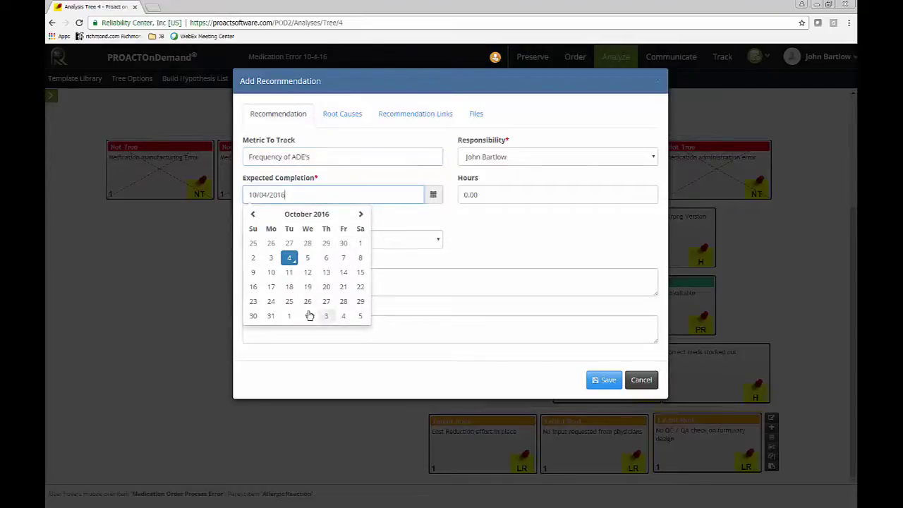
{"action": "left_click", "coordinate": [271, 317]}
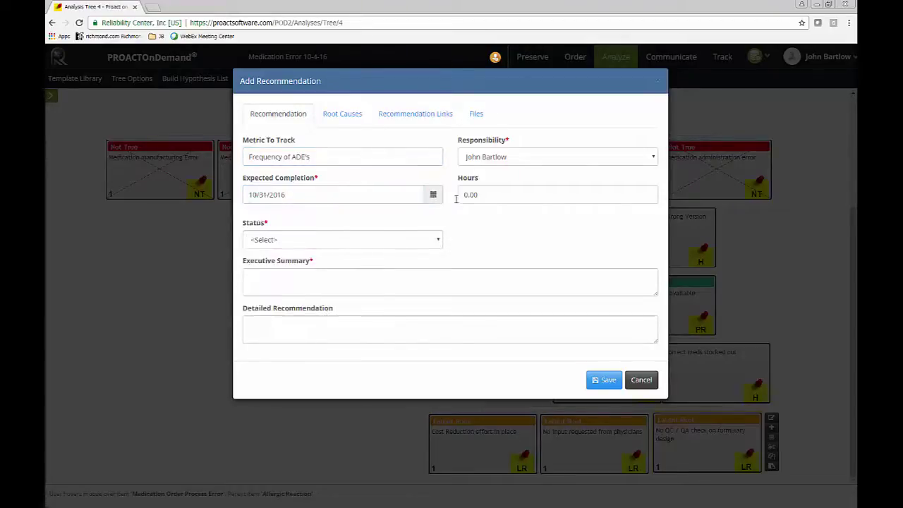
{"action": "left_click", "coordinate": [432, 243]}
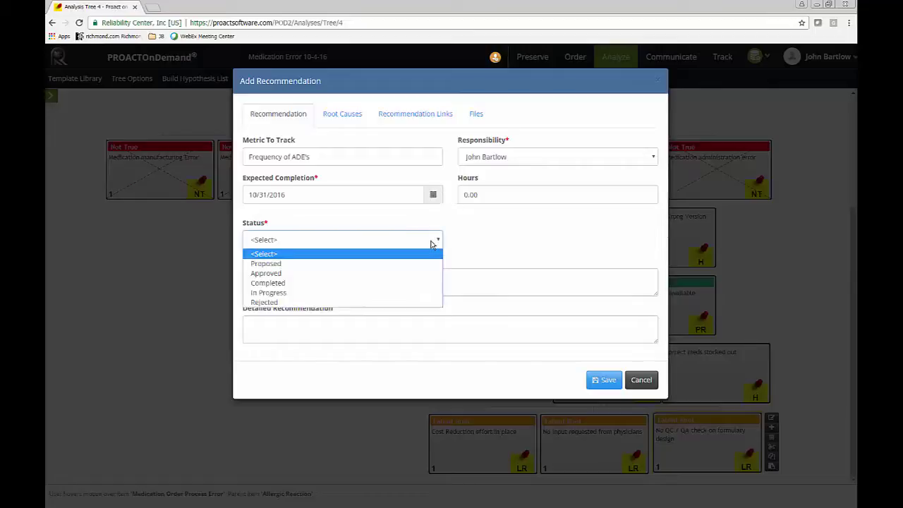
{"action": "left_click", "coordinate": [278, 293]}
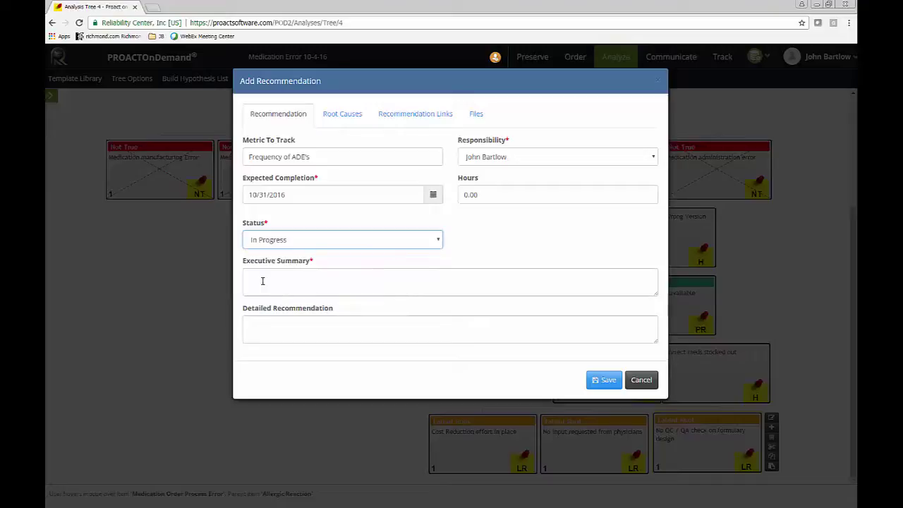
Step: Enter the executive summary "Use a quality based formulary selection algorithm", save the recommendation and close the recommendations list
{"action": "left_click", "coordinate": [271, 281]}
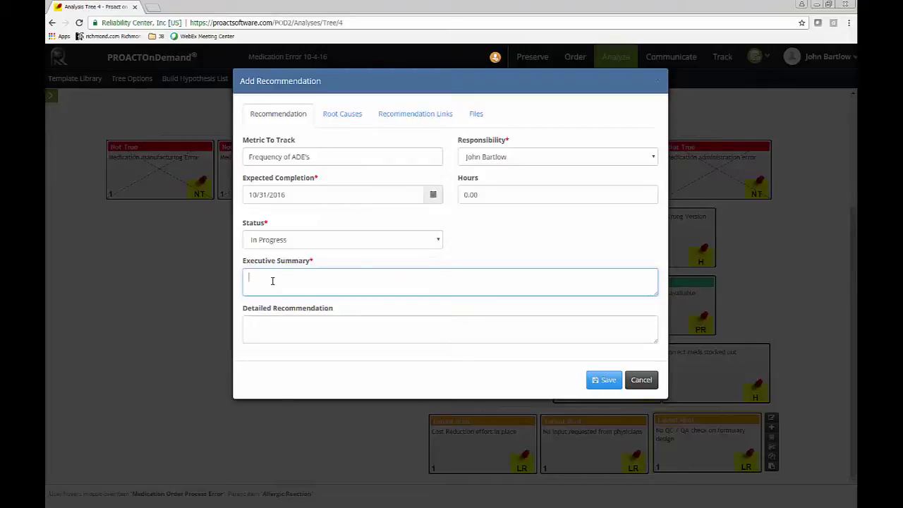
{"action": "type", "text": "se a q"}
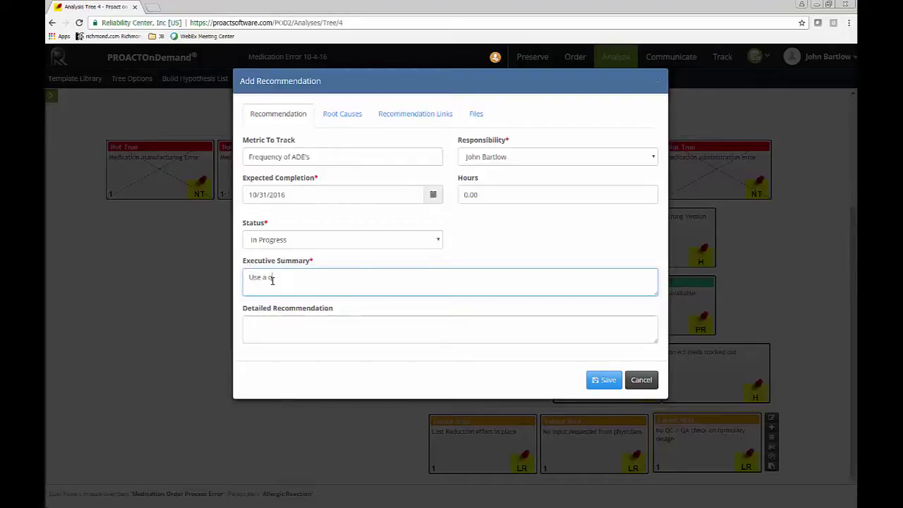
{"action": "type", "text": "uality"}
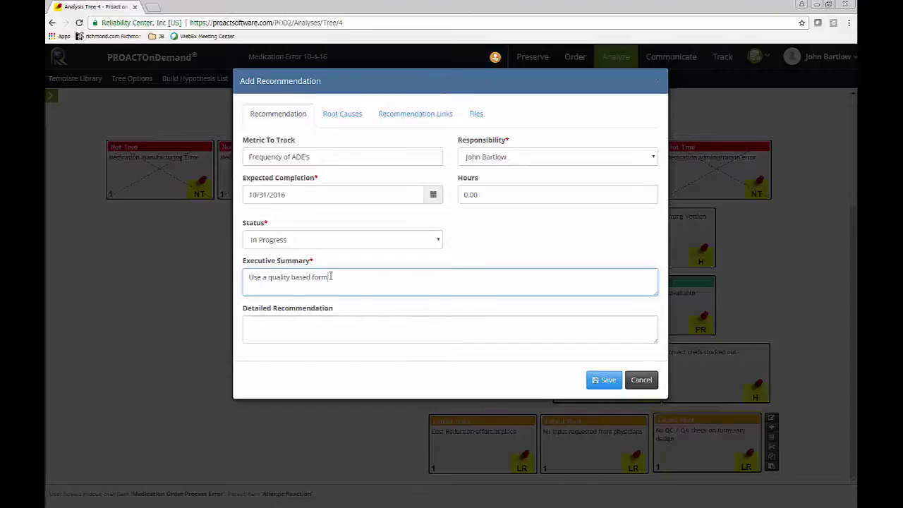
{"action": "type", "text": "based formulary"}
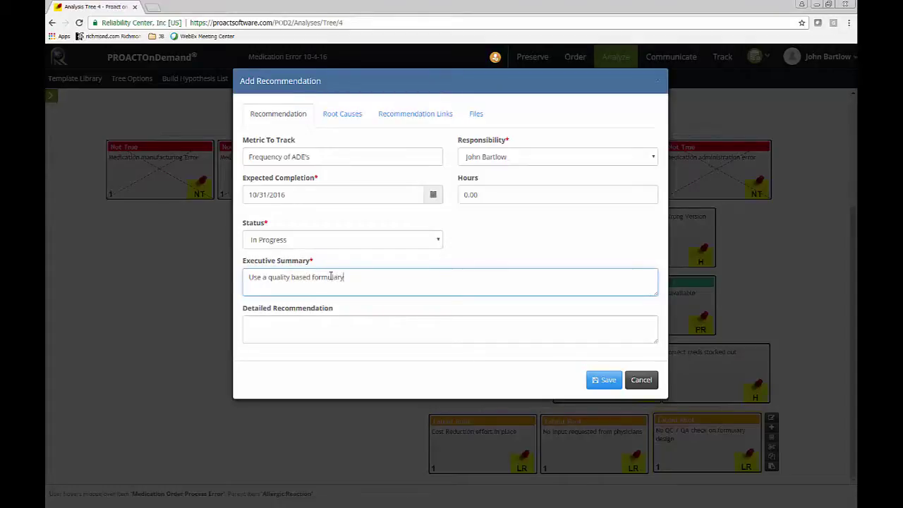
{"action": "type", "text": " selection a"}
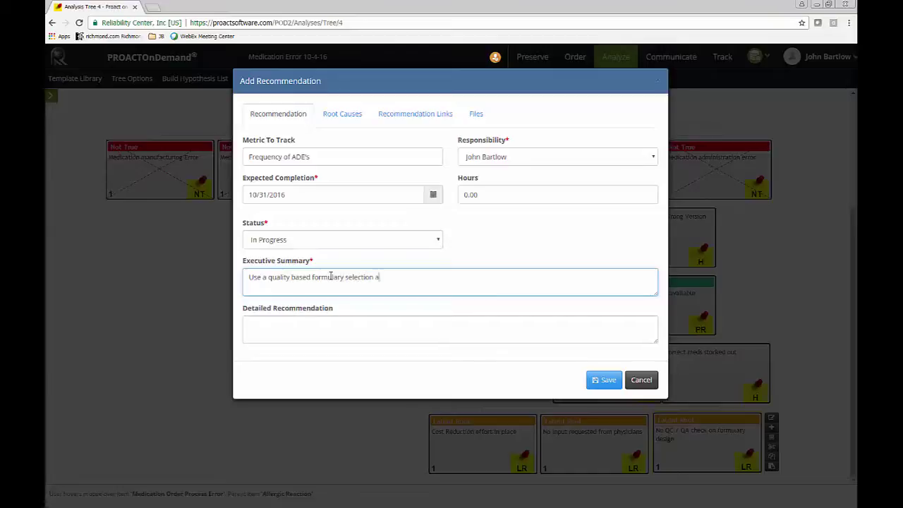
{"action": "type", "text": "lgorithm"}
{"action": "left_click", "coordinate": [321, 321]}
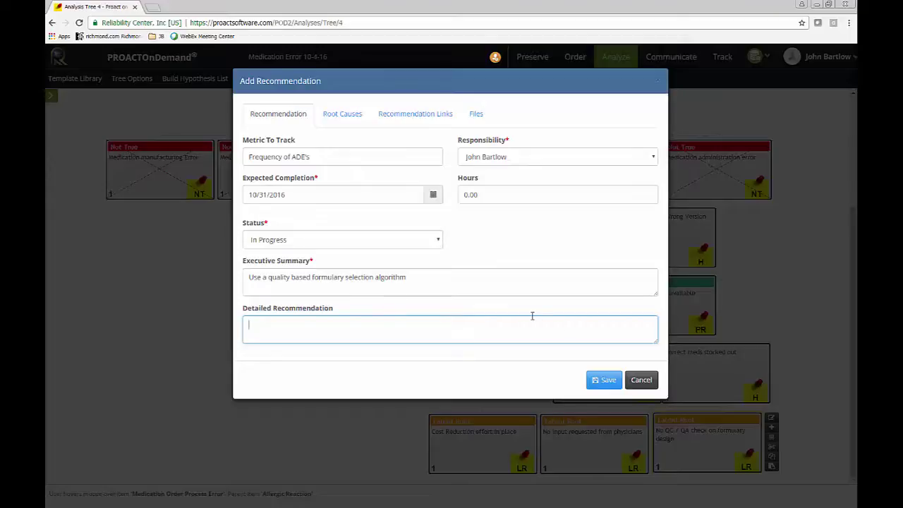
{"action": "left_click", "coordinate": [607, 380]}
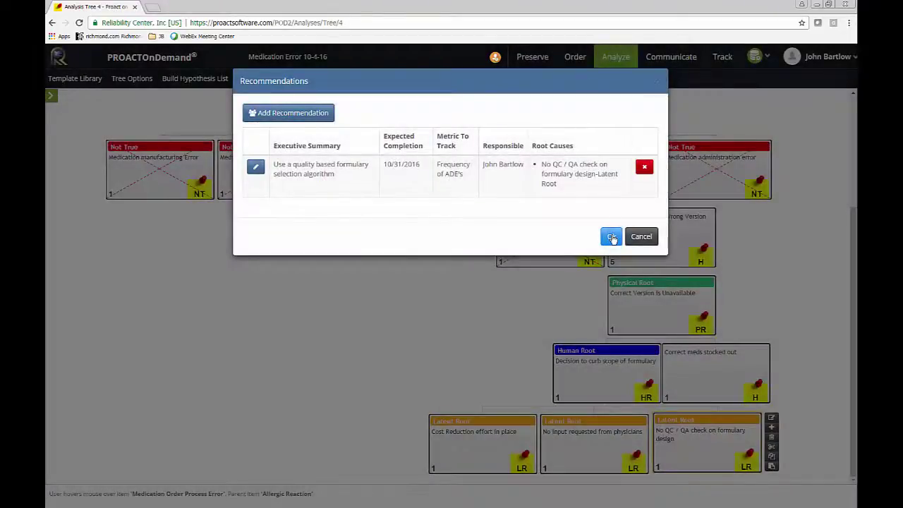
{"action": "left_click", "coordinate": [610, 235]}
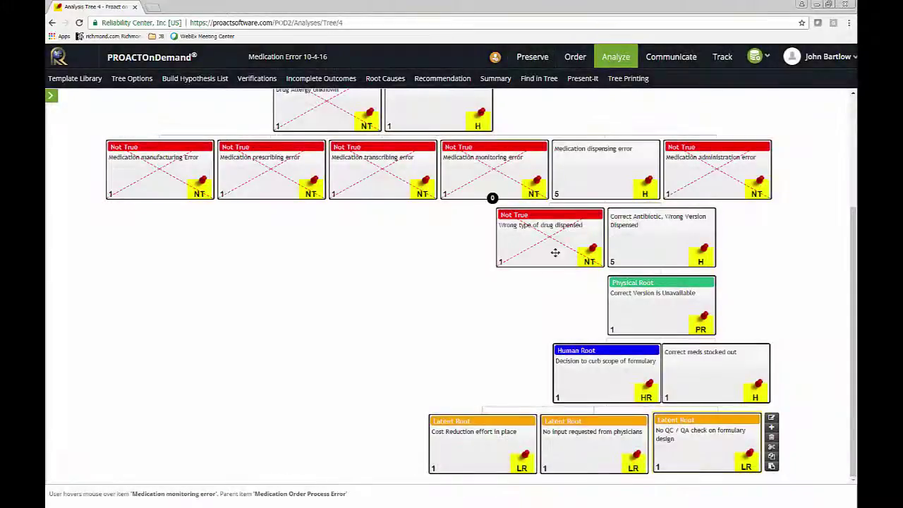
{"action": "left_click_drag", "start_coordinate": [853, 239], "coordinate": [854, 235]}
{"action": "scroll", "coordinate": [854, 235], "scroll_direction": "up", "scroll_amount": 3}
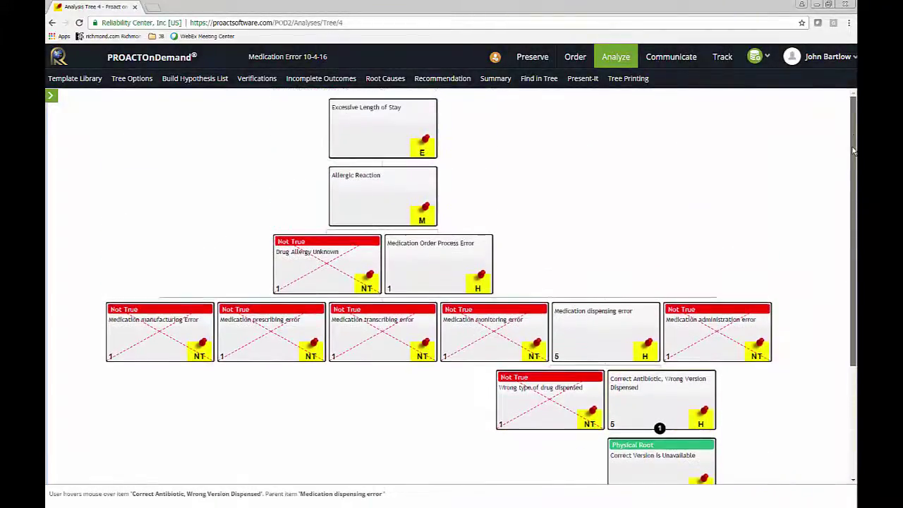
{"action": "scroll", "coordinate": [797, 293], "scroll_direction": "down", "scroll_amount": 2}
{"action": "scroll", "coordinate": [798, 303], "scroll_direction": "down", "scroll_amount": 1}
{"action": "scroll", "coordinate": [784, 321], "scroll_direction": "down", "scroll_amount": 1}
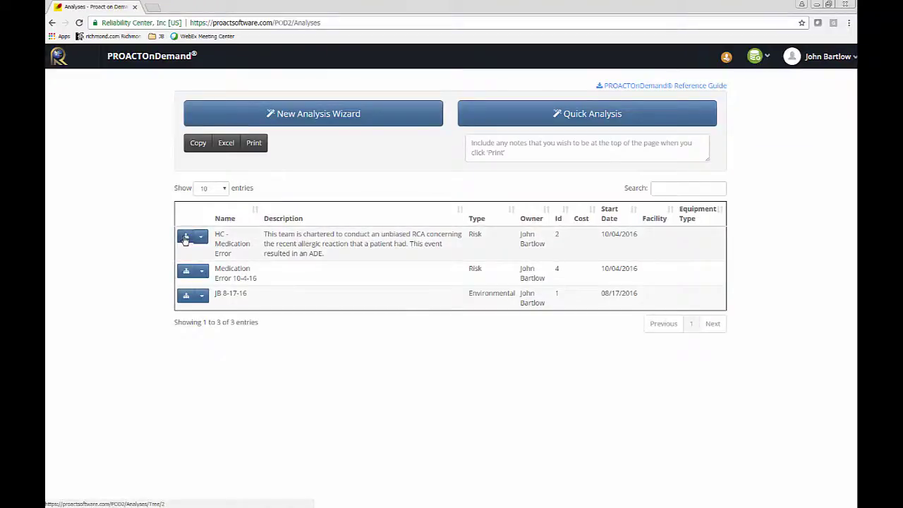
Step: Open the HC - Medication Error analysis and start its Communicate report setup, keeping the summaries and the custom topics option
{"action": "left_click", "coordinate": [186, 238]}
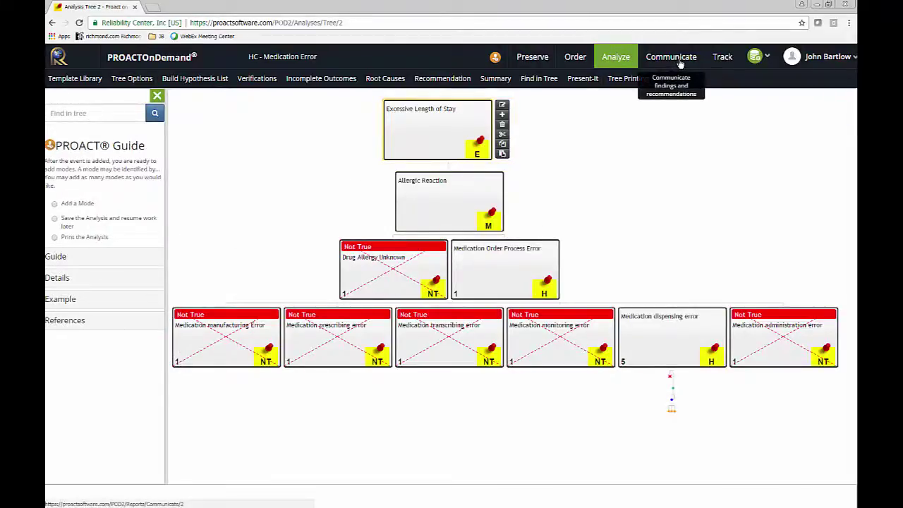
{"action": "left_click", "coordinate": [671, 57]}
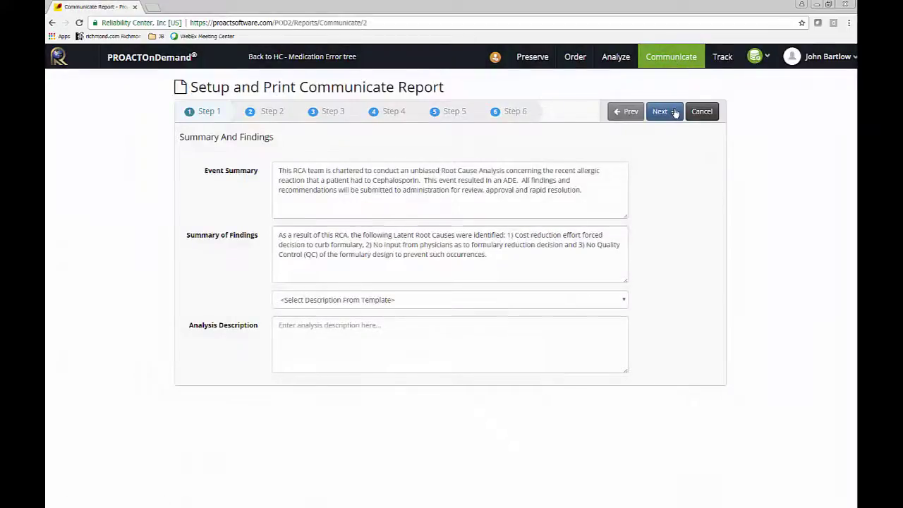
{"action": "left_click", "coordinate": [674, 113]}
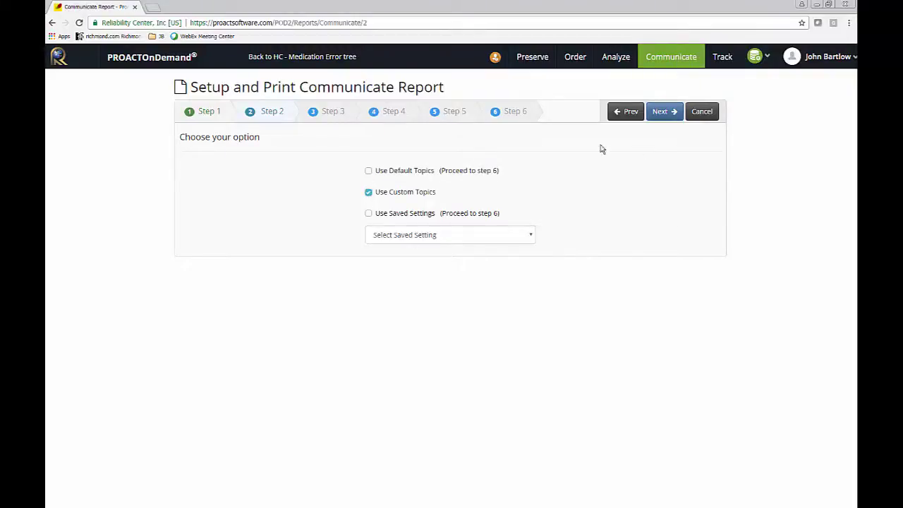
{"action": "left_click", "coordinate": [658, 113]}
Step: Include all topics of the Preserve (5P's), Order, Analyze and Communicate sections in the report
{"action": "scroll", "coordinate": [501, 267], "scroll_direction": "down", "scroll_amount": 3}
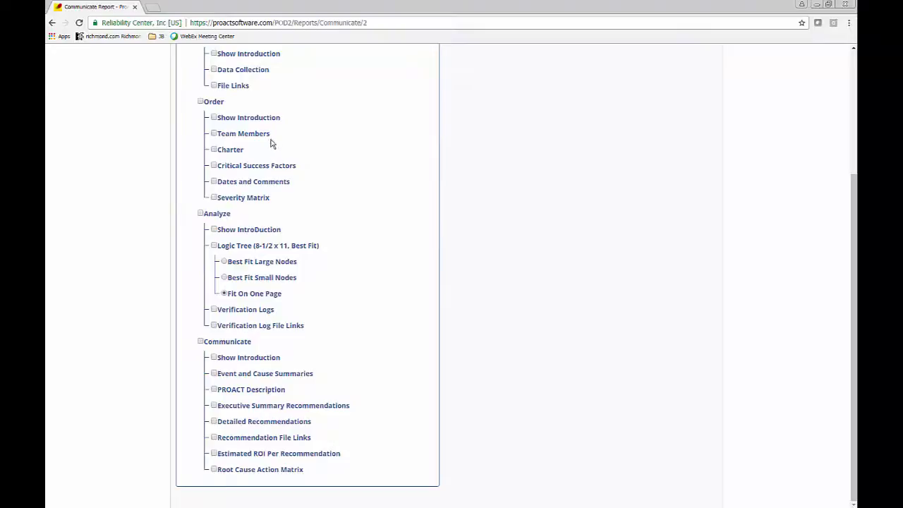
{"action": "scroll", "coordinate": [274, 146], "scroll_direction": "up", "scroll_amount": 2}
{"action": "left_click", "coordinate": [200, 134]}
{"action": "left_click", "coordinate": [200, 198]}
{"action": "left_click", "coordinate": [201, 310]}
{"action": "scroll", "coordinate": [378, 249], "scroll_direction": "down", "scroll_amount": 1}
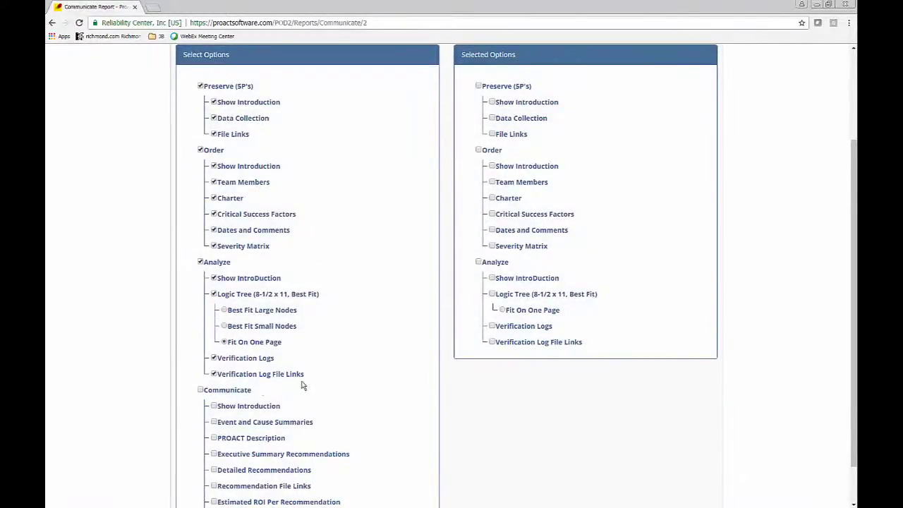
{"action": "scroll", "coordinate": [305, 376], "scroll_direction": "down", "scroll_amount": 1}
{"action": "left_click", "coordinate": [201, 342]}
{"action": "scroll", "coordinate": [794, 309], "scroll_direction": "up", "scroll_amount": 4}
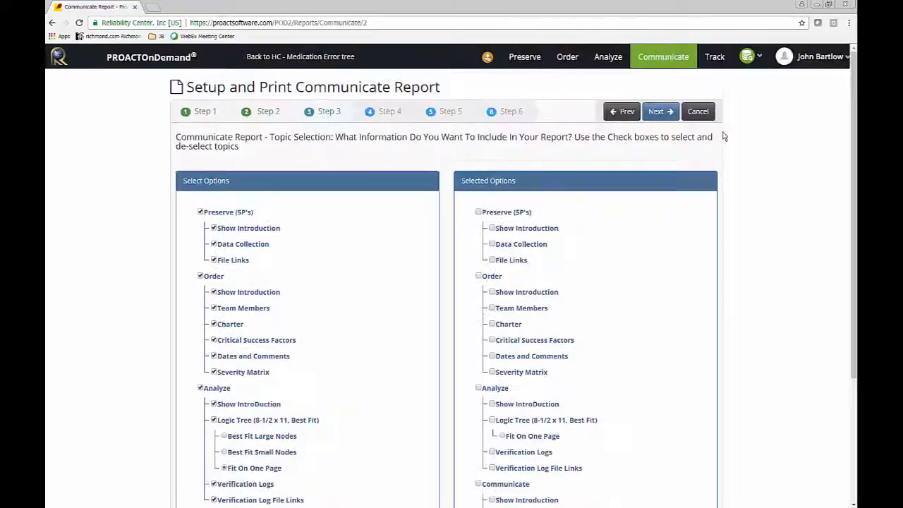
Step: Accept the topic selection, keep the cover page settings, leave the footer empty and generate the report's print preview
{"action": "left_click", "coordinate": [657, 111]}
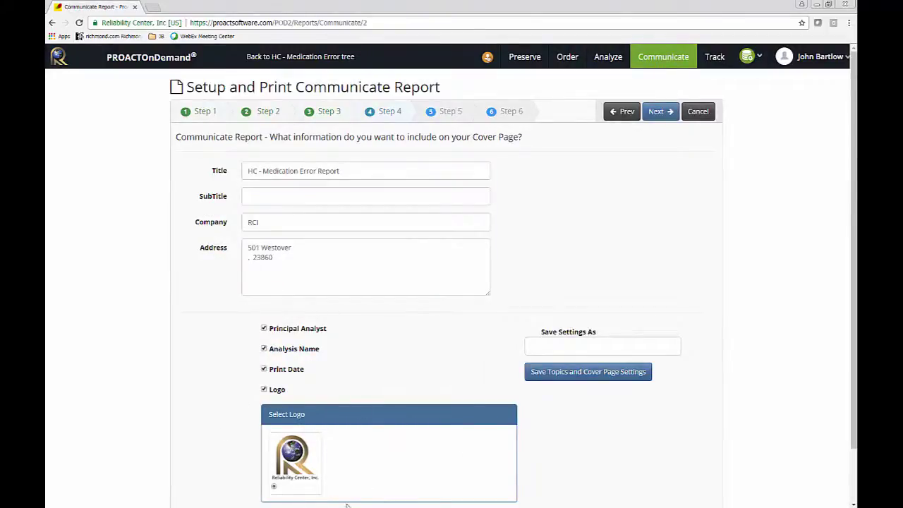
{"action": "left_click", "coordinate": [657, 112]}
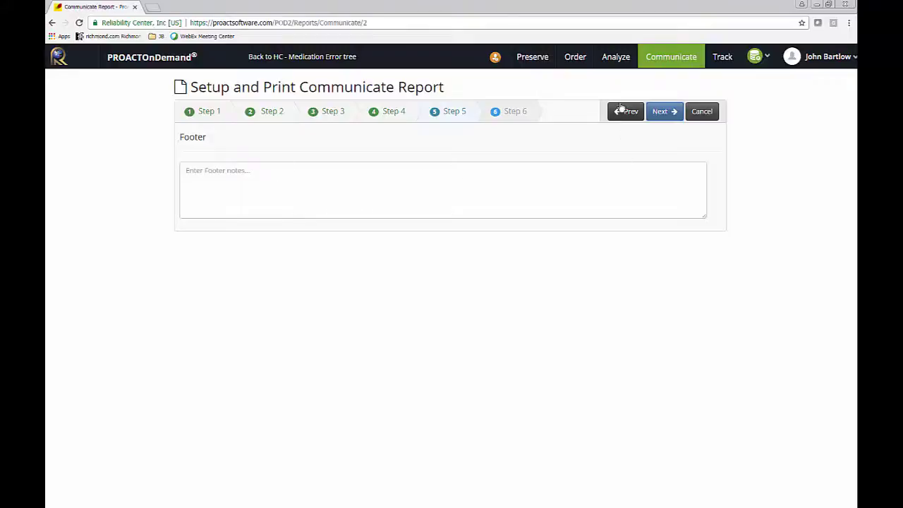
{"action": "left_click", "coordinate": [668, 116]}
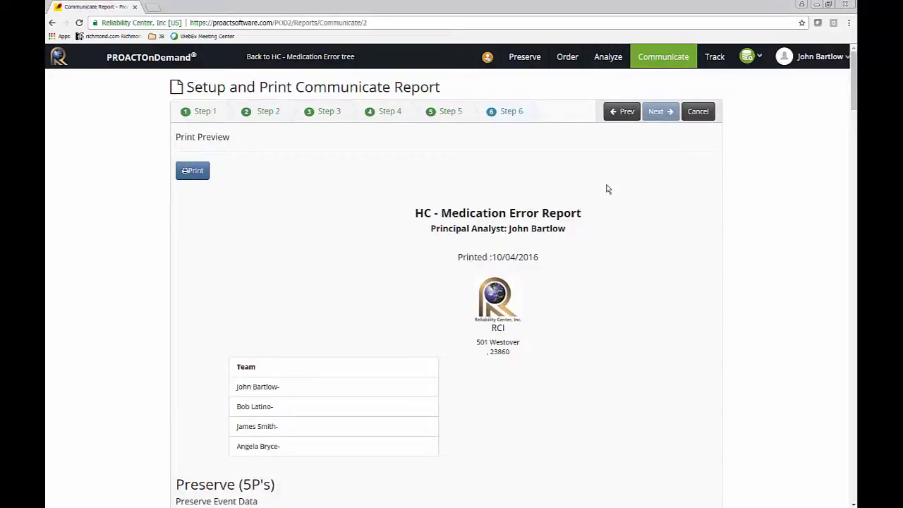
Step: Review the report preview from data collection, team and severity matrix through logic tree, verification log, recommendations and action plan
{"action": "scroll", "coordinate": [609, 189], "scroll_direction": "down", "scroll_amount": 3}
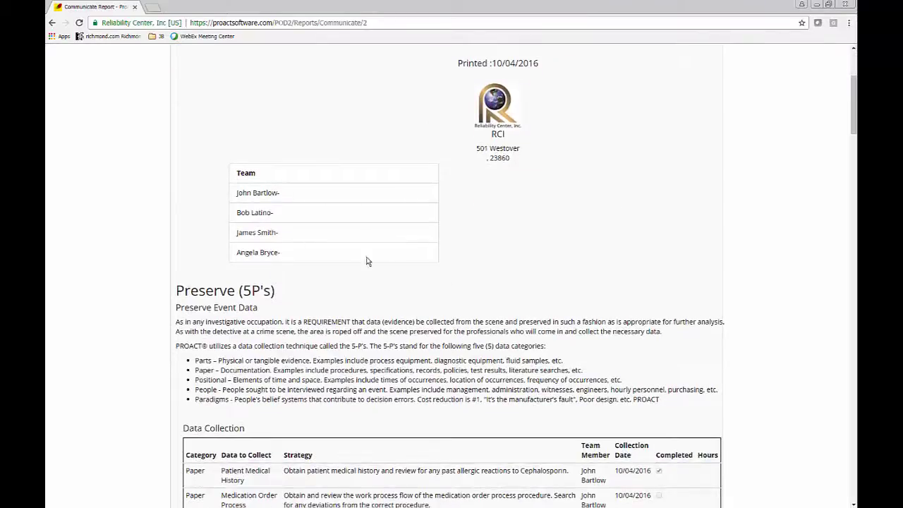
{"action": "scroll", "coordinate": [351, 278], "scroll_direction": "down", "scroll_amount": 5}
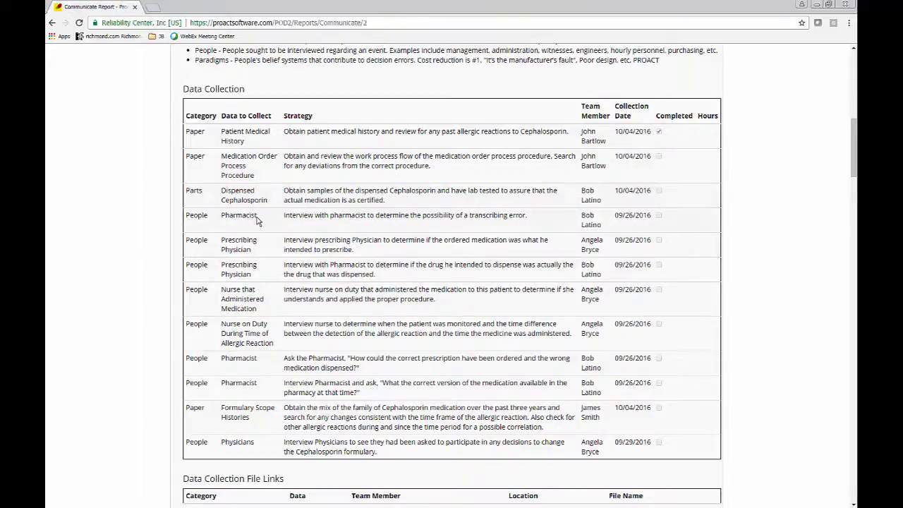
{"action": "scroll", "coordinate": [487, 173], "scroll_direction": "down", "scroll_amount": 3}
{"action": "scroll", "coordinate": [358, 282], "scroll_direction": "down", "scroll_amount": 5}
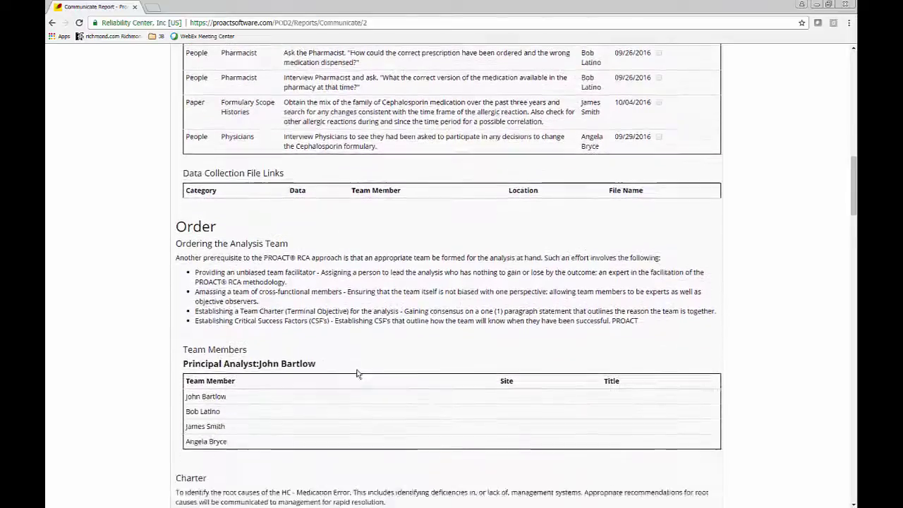
{"action": "scroll", "coordinate": [254, 362], "scroll_direction": "down", "scroll_amount": 5}
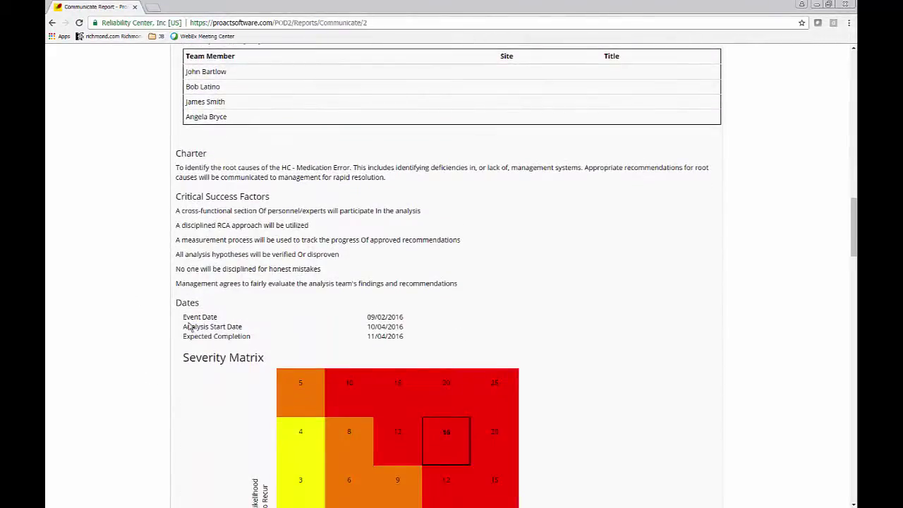
{"action": "scroll", "coordinate": [579, 343], "scroll_direction": "down", "scroll_amount": 7}
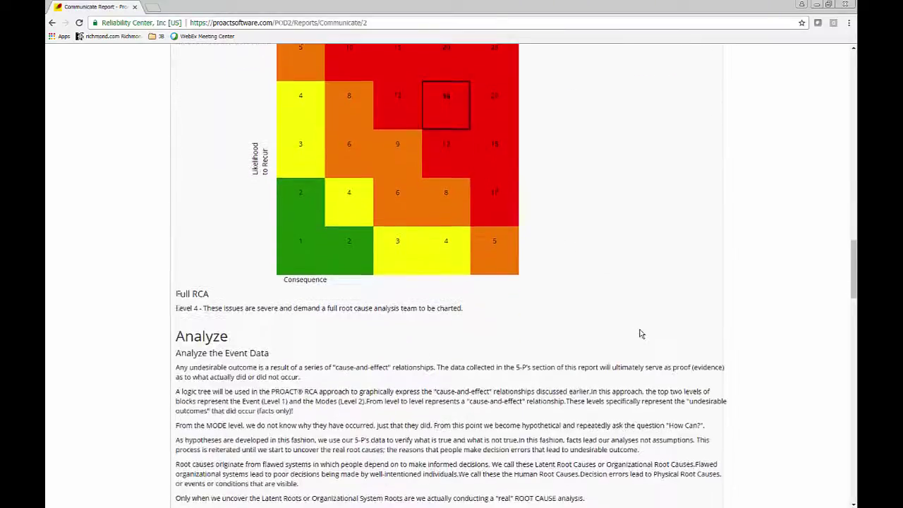
{"action": "scroll", "coordinate": [641, 334], "scroll_direction": "down", "scroll_amount": 9}
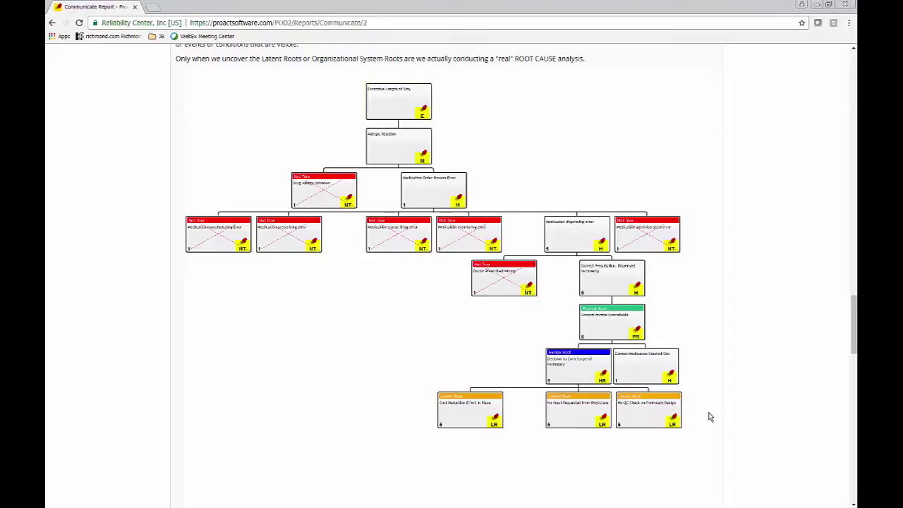
{"action": "scroll", "coordinate": [710, 417], "scroll_direction": "down", "scroll_amount": 8}
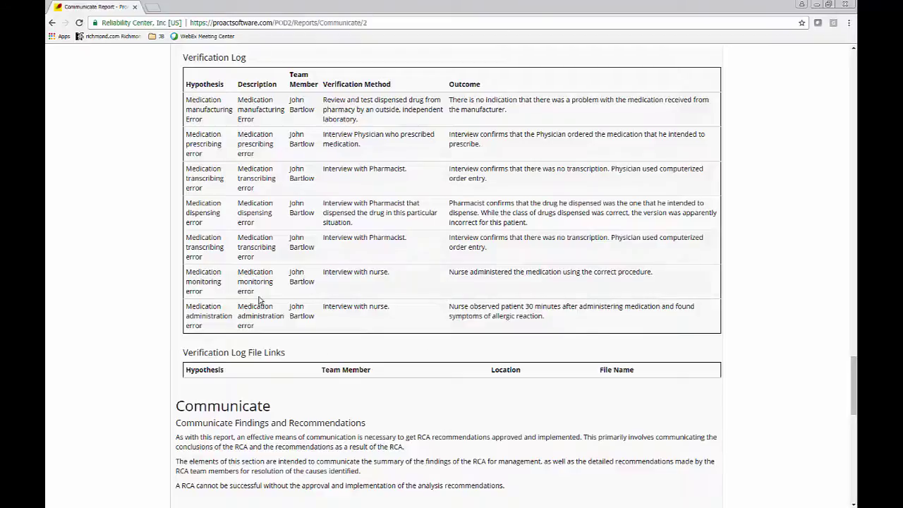
{"action": "scroll", "coordinate": [252, 321], "scroll_direction": "down", "scroll_amount": 4}
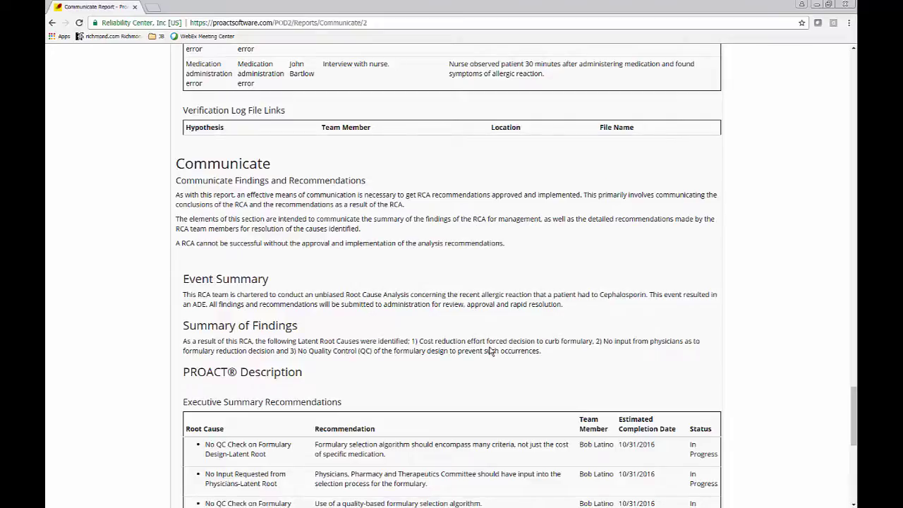
{"action": "scroll", "coordinate": [471, 348], "scroll_direction": "down", "scroll_amount": 4}
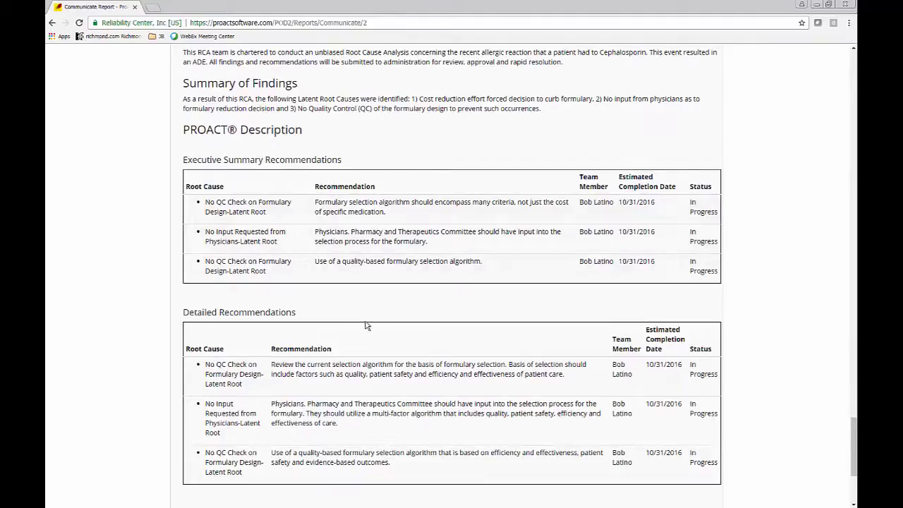
{"action": "scroll", "coordinate": [709, 390], "scroll_direction": "down", "scroll_amount": 3}
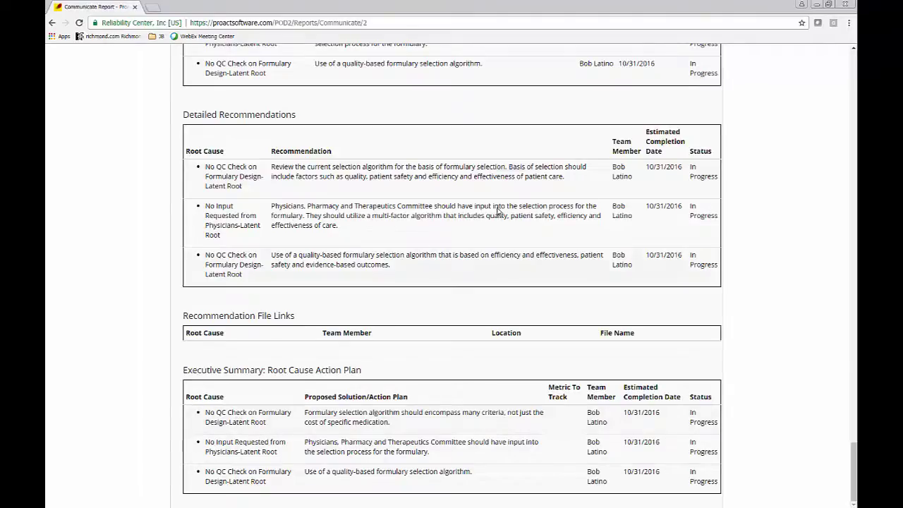
{"action": "left_click_drag", "start_coordinate": [854, 458], "coordinate": [825, 80]}
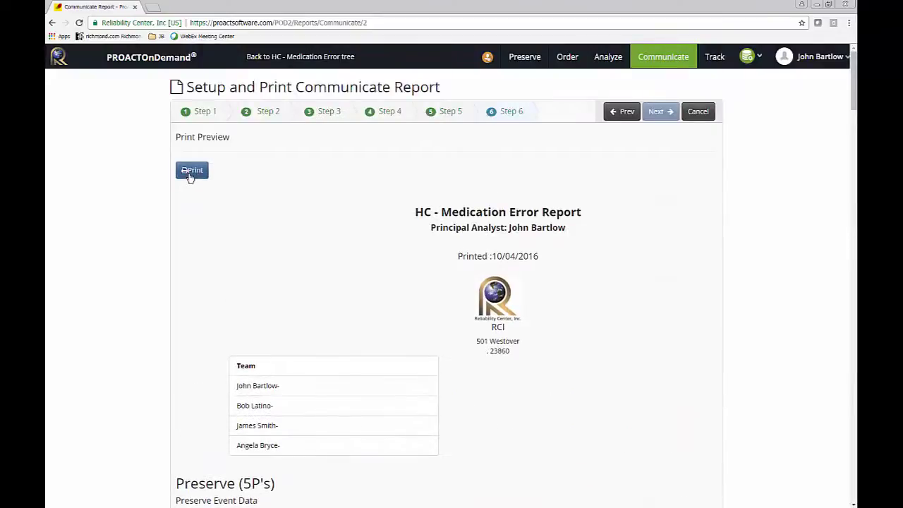